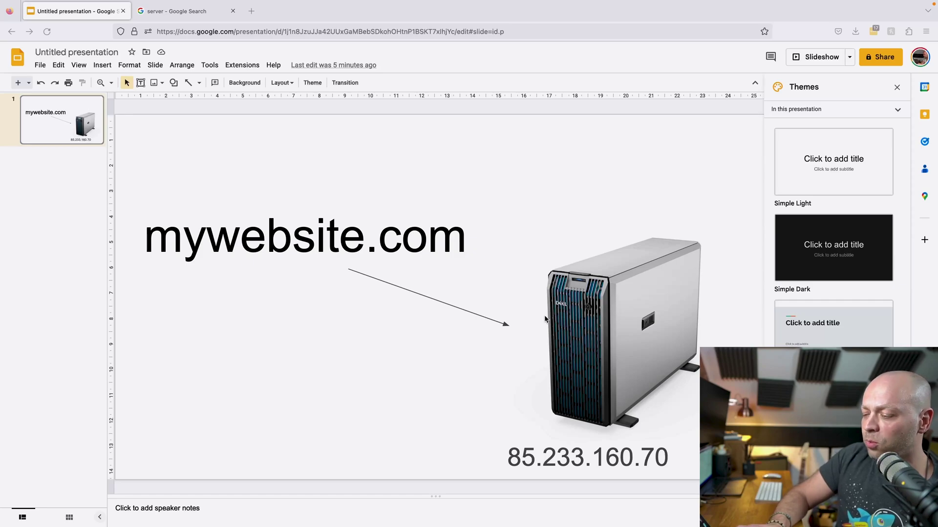
- Switch to the DigitalOcean project in the other browser window and start creating a new Droplet
key("ctrl+Right")
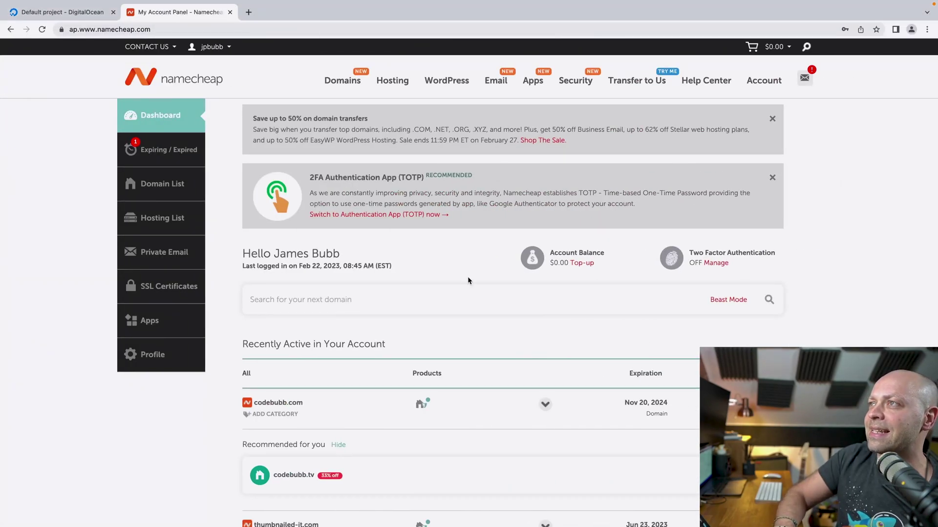
left_click(75, 13)
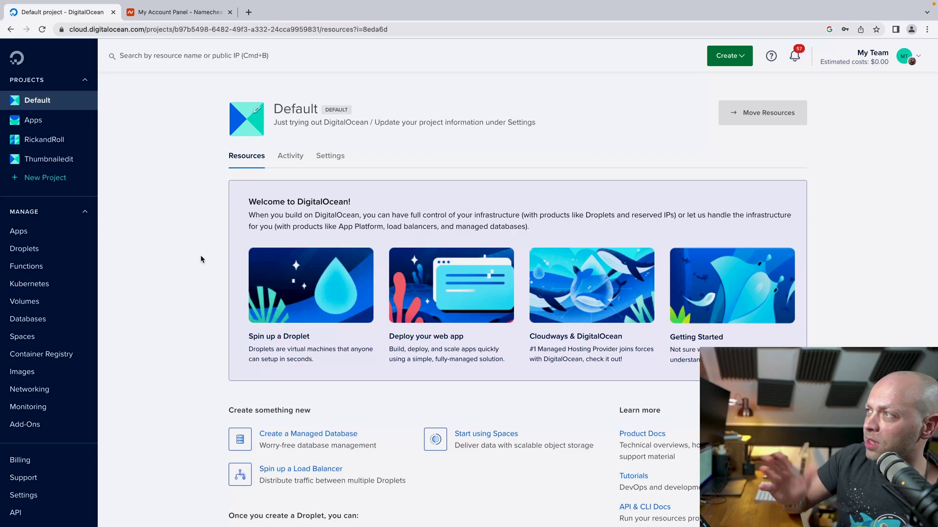
left_click(731, 61)
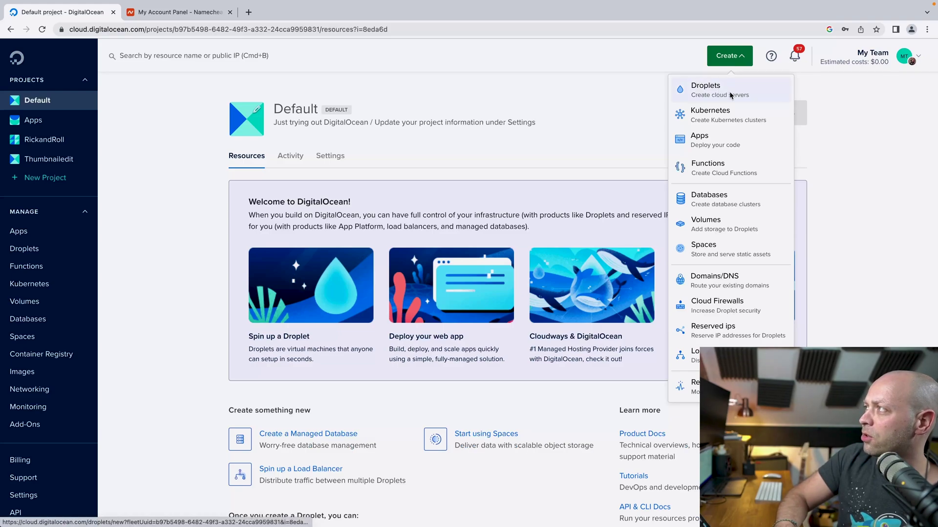
key("super+equal")
key("super+equal")
key("super+equal")
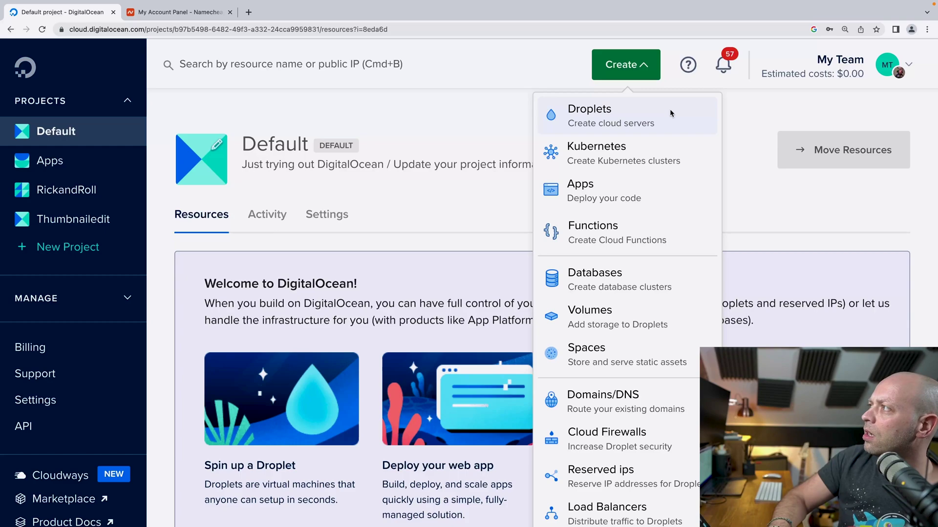
left_click(615, 114)
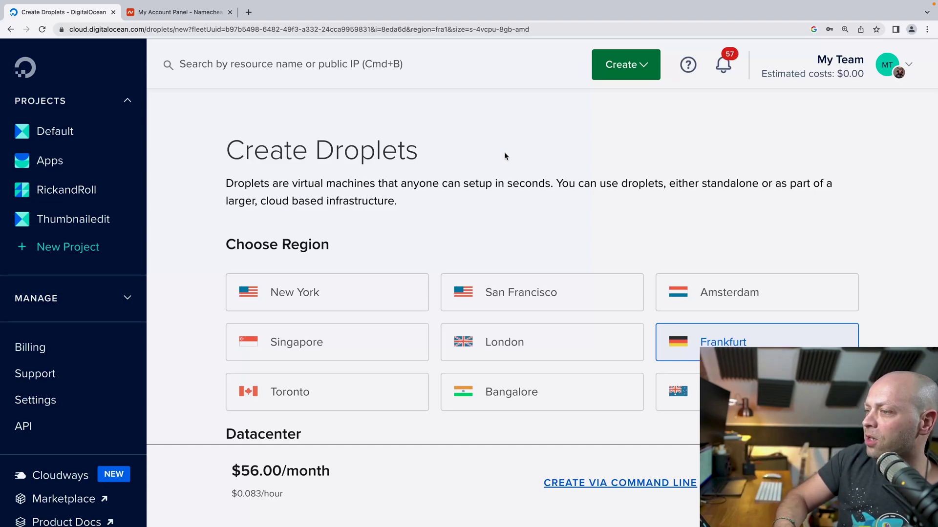
- Choose London as the Droplet's region
scroll(568, 282, "down", 1)
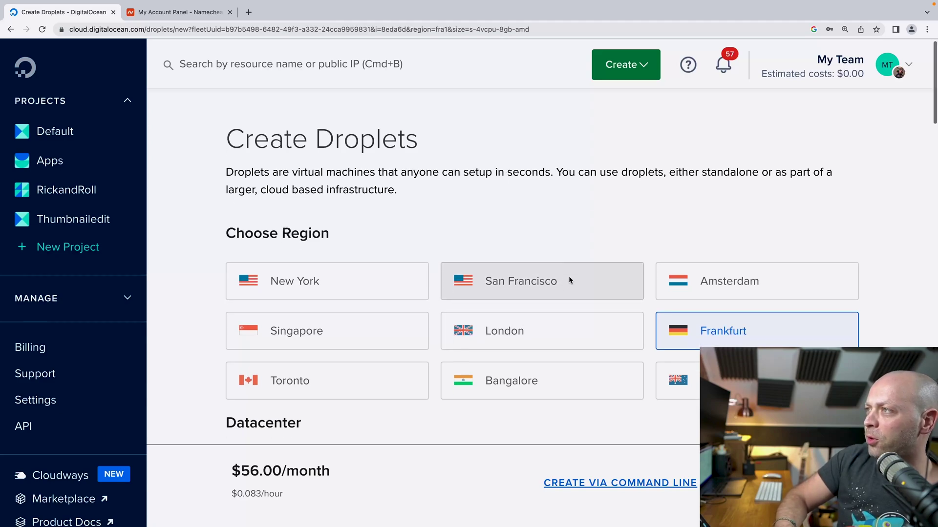
scroll(569, 280, "down", 1)
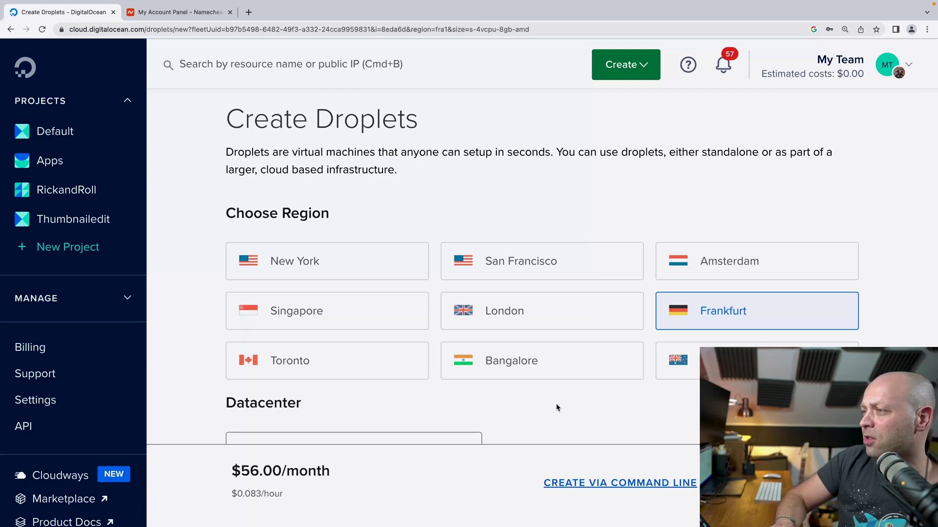
left_click(567, 314)
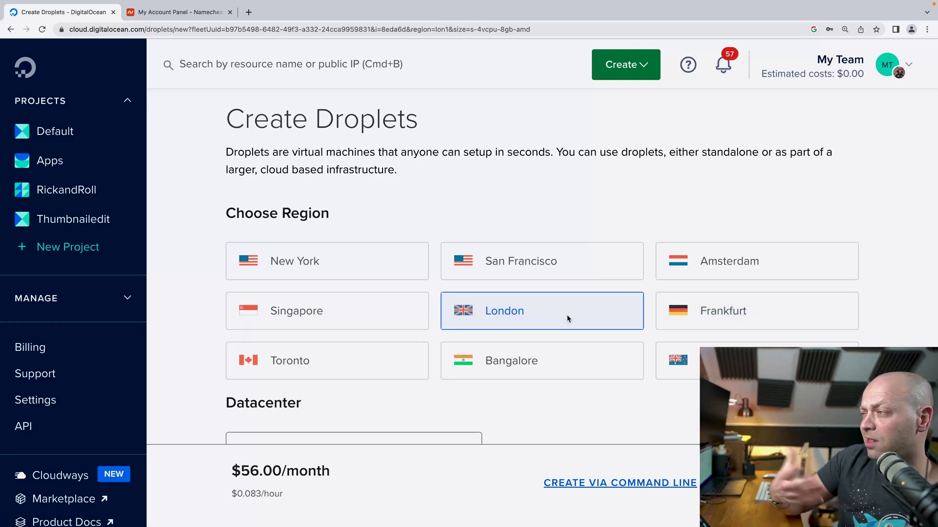
- Show the Marketplace images instead of the plain operating systems in the Droplet's image selection
scroll(557, 415, "down", 2)
scroll(557, 415, "down", 3)
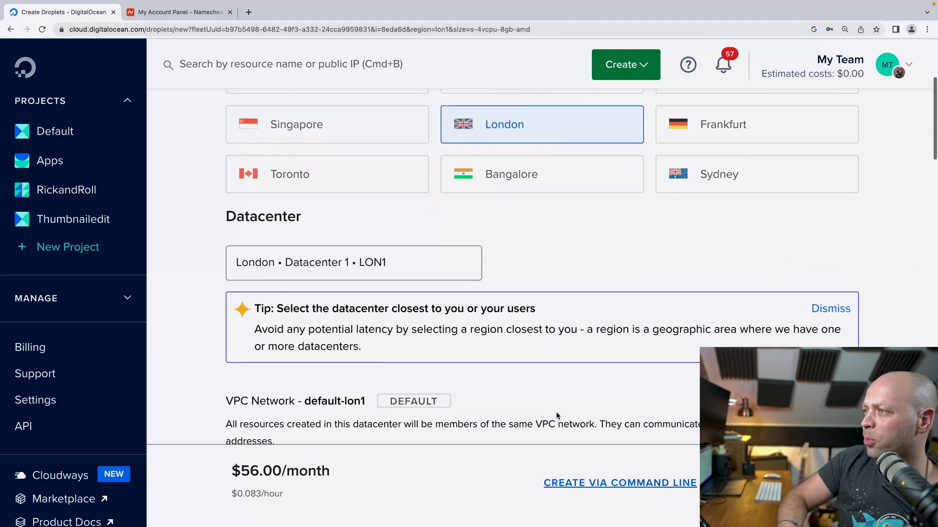
scroll(556, 415, "down", 1)
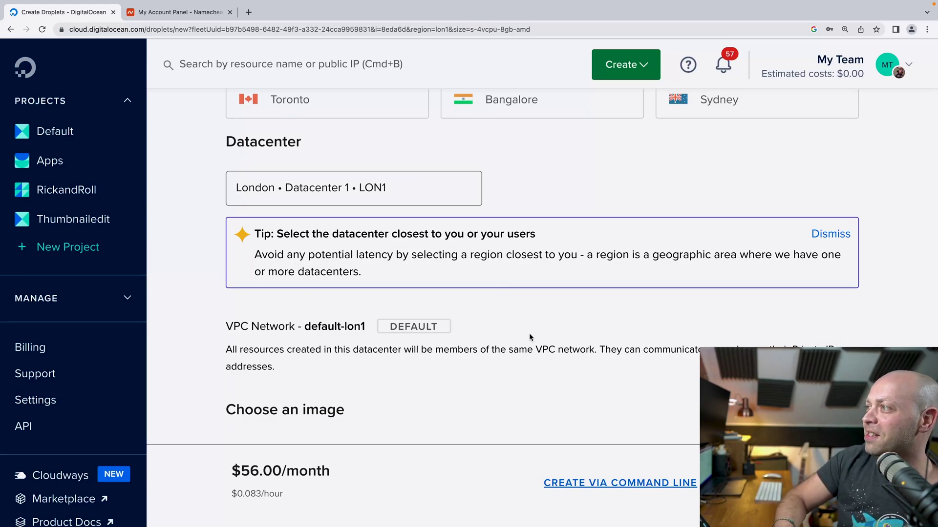
scroll(529, 361, "down", 2)
scroll(529, 361, "down", 3)
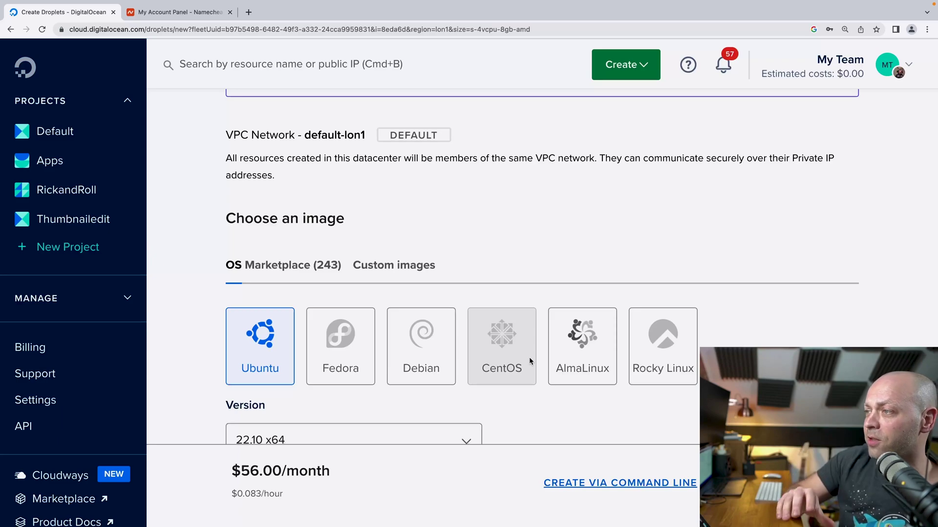
scroll(508, 361, "down", 1)
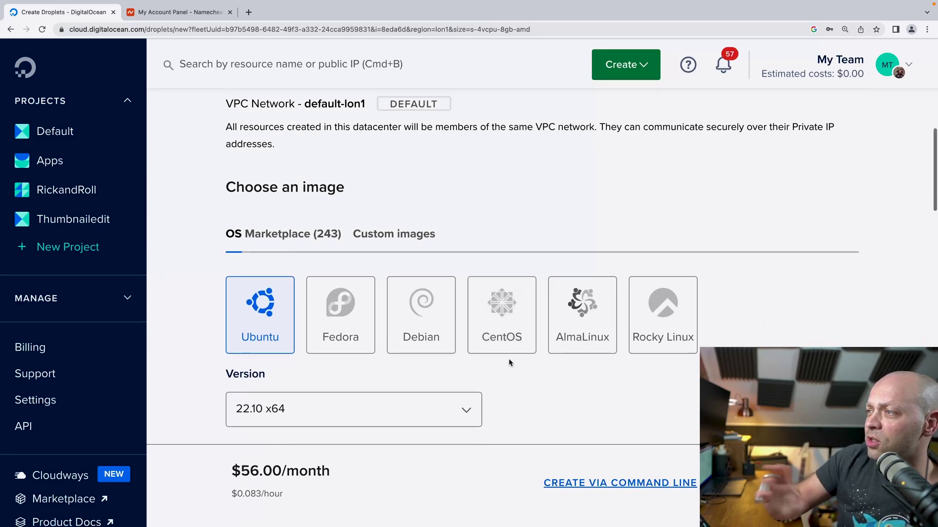
scroll(534, 389, "down", 1)
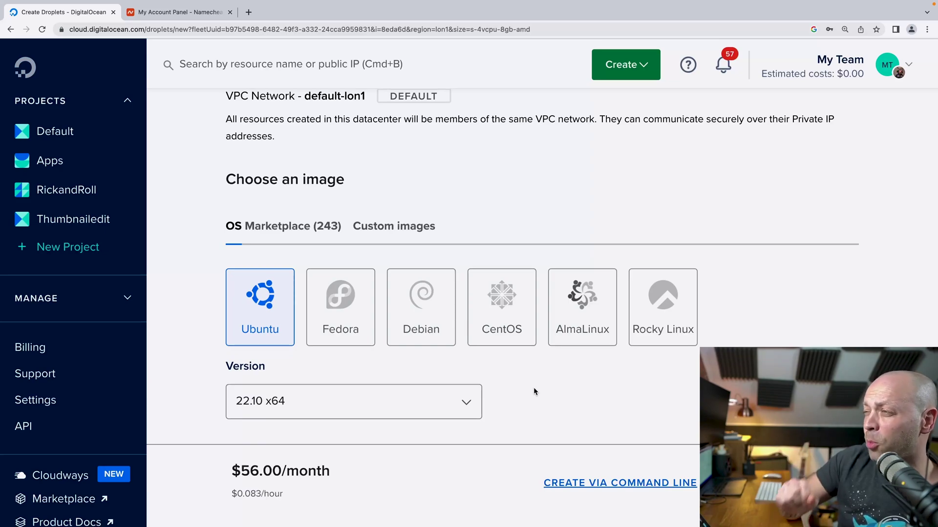
scroll(523, 397, "down", 1)
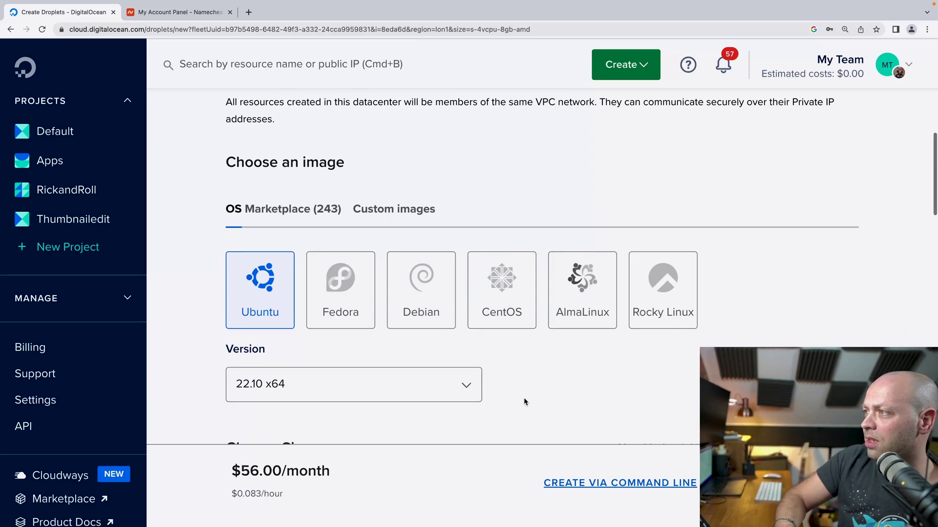
scroll(524, 401, "down", 1)
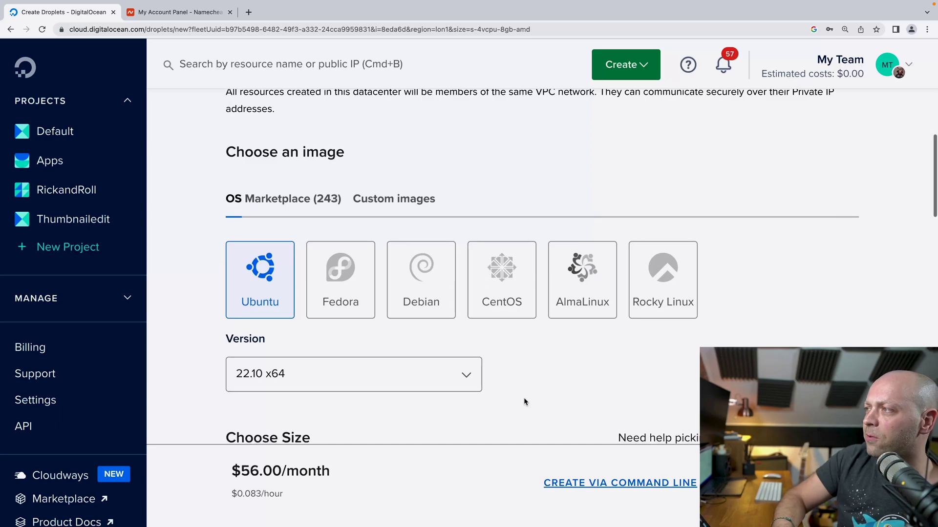
scroll(523, 402, "down", 1)
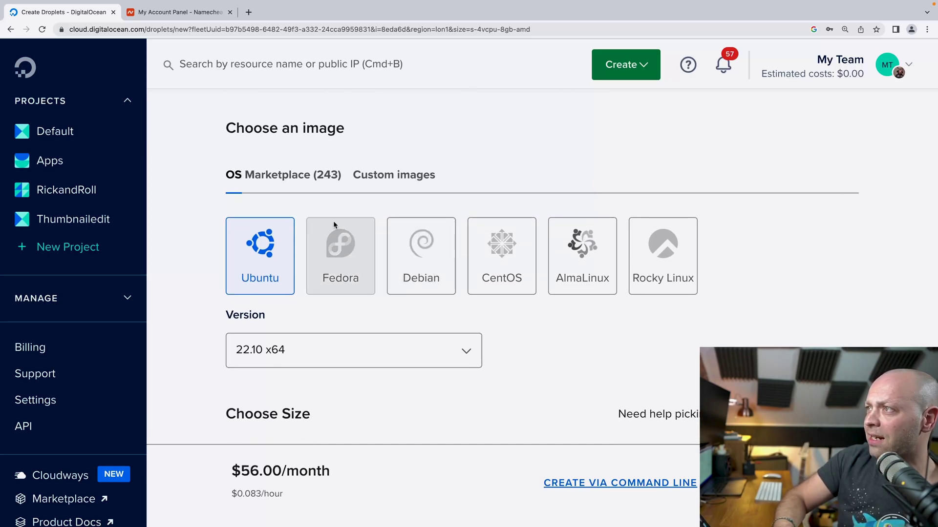
left_click(287, 179)
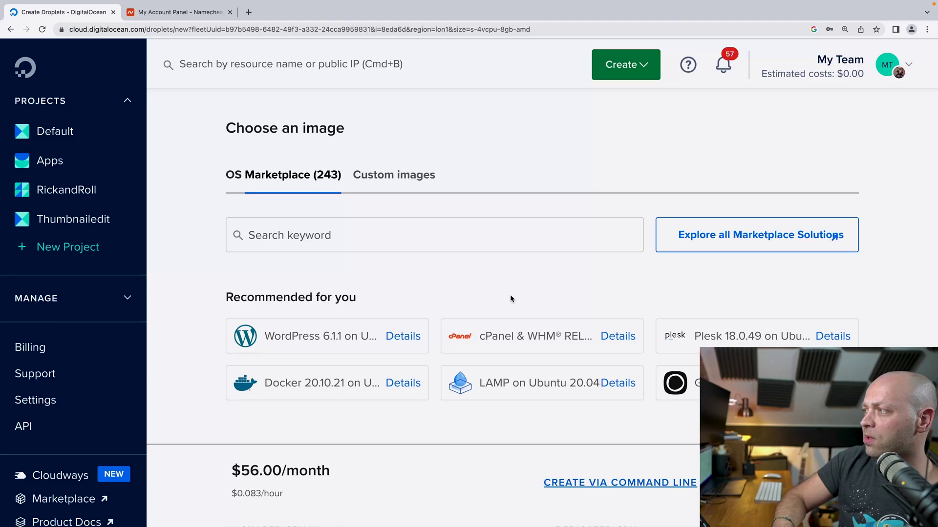
- Search the Marketplace images for nginx and clear the search without choosing an image
scroll(510, 295, "down", 1)
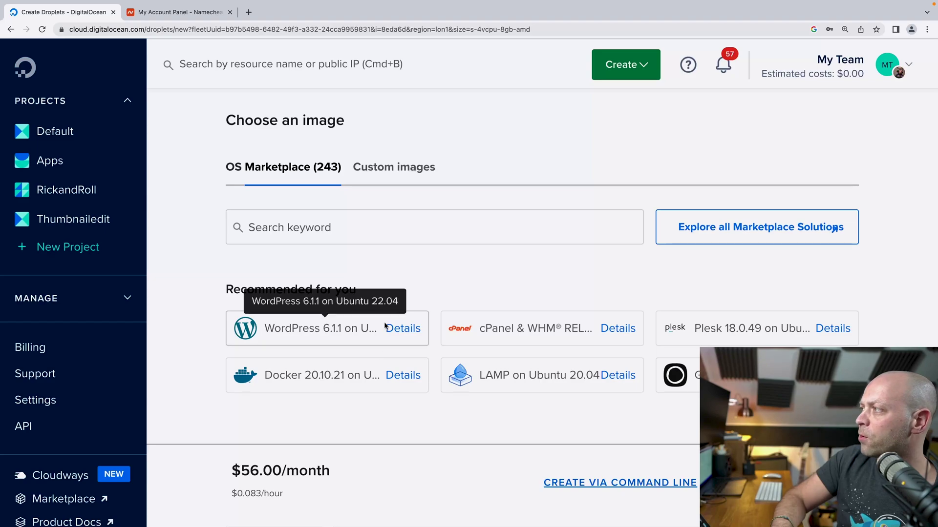
left_click(391, 230)
type("n")
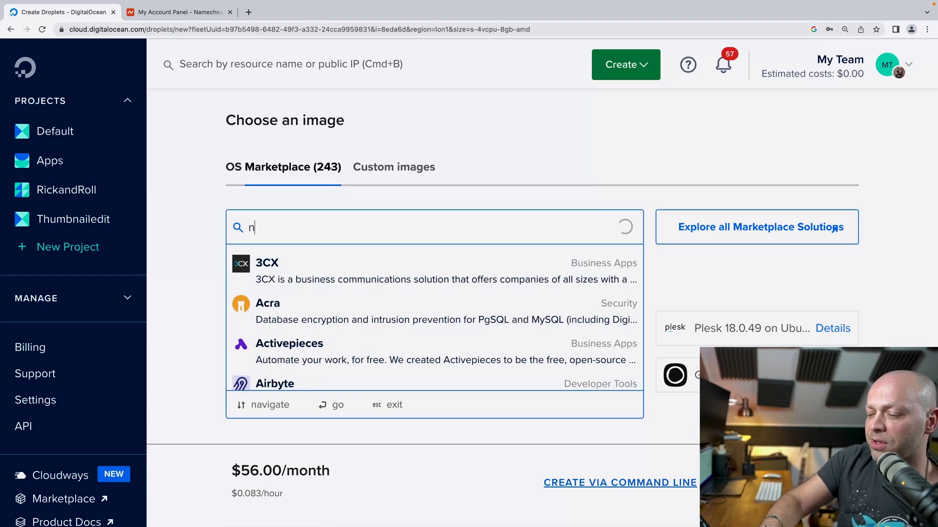
type("ginx")
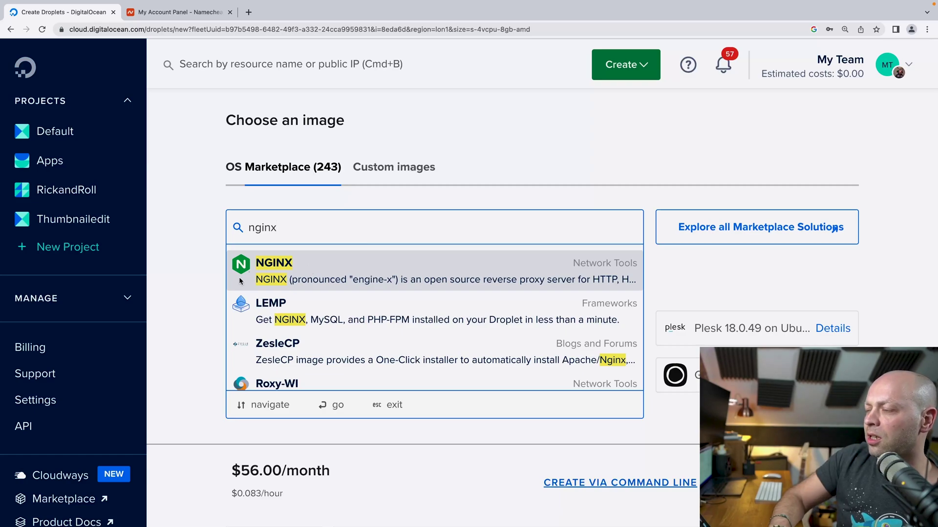
key("BackSpace")
key("BackSpace")
key("BackSpace")
key("BackSpace")
key("BackSpace")
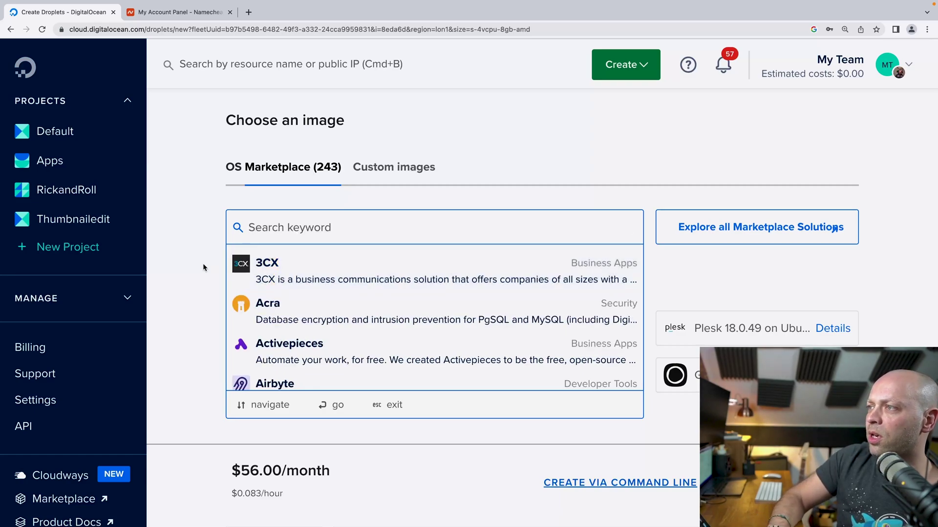
left_click(198, 266)
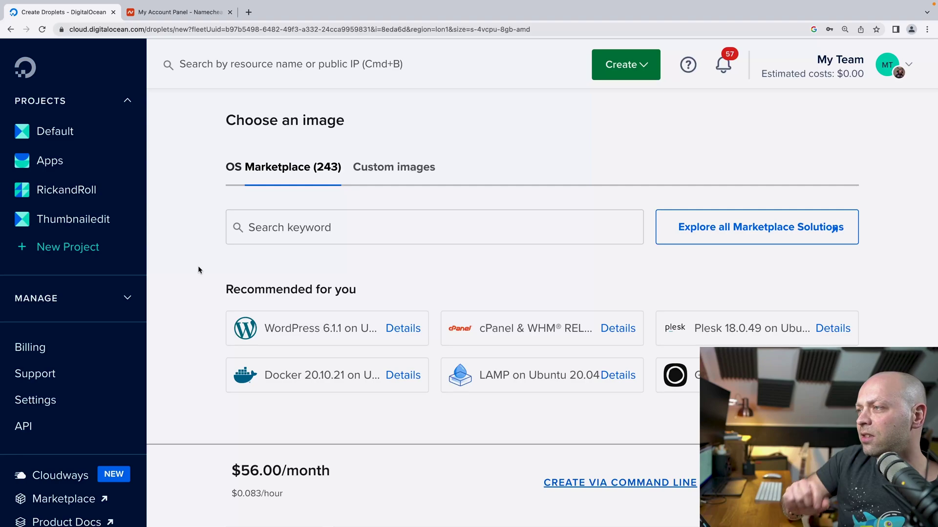
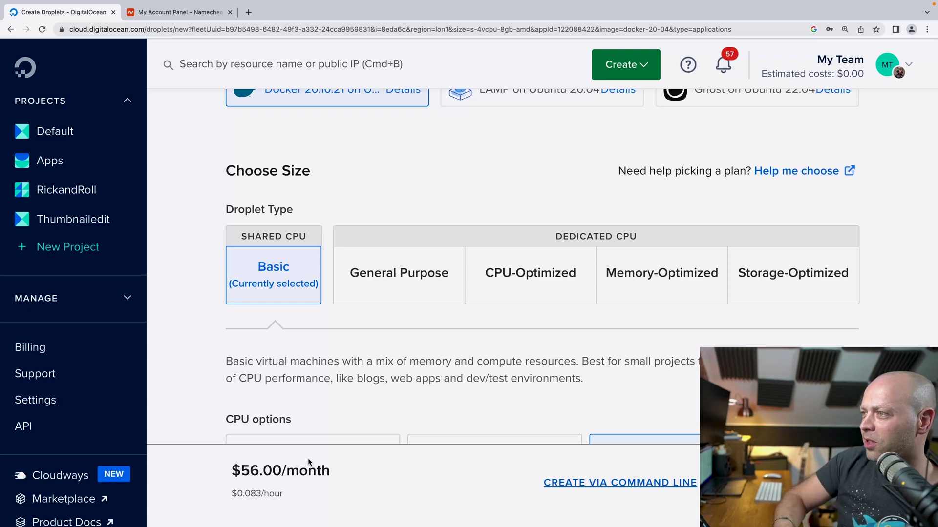
- Set the Basic Droplet's CPU option to Regular with SSD disk and choose the $6/mo plan with 1 GB and 1 CPU
scroll(459, 350, "down", 4)
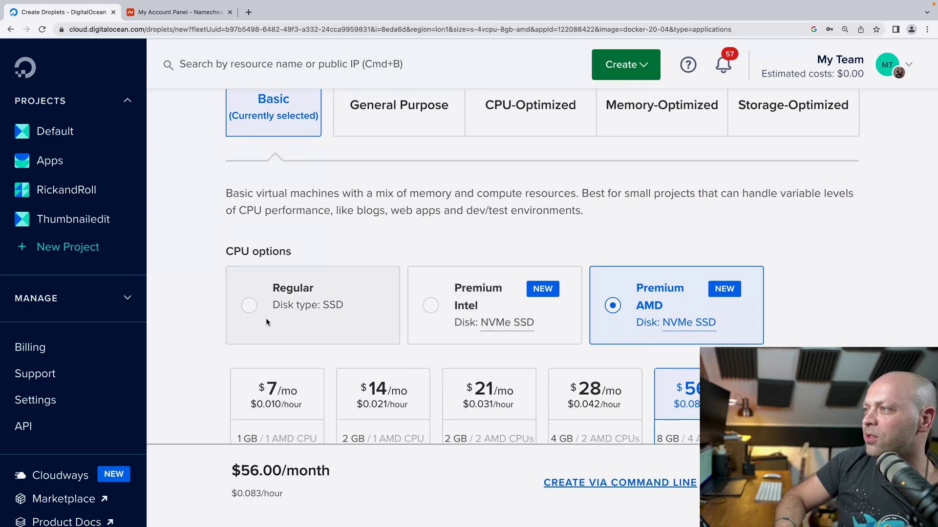
left_click(250, 309)
scroll(362, 315, "down", 1)
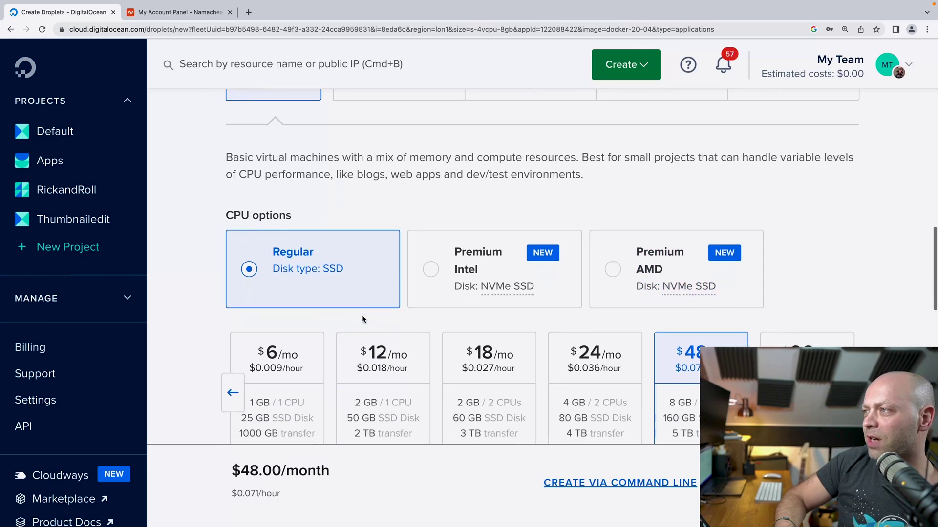
scroll(330, 352, "down", 1)
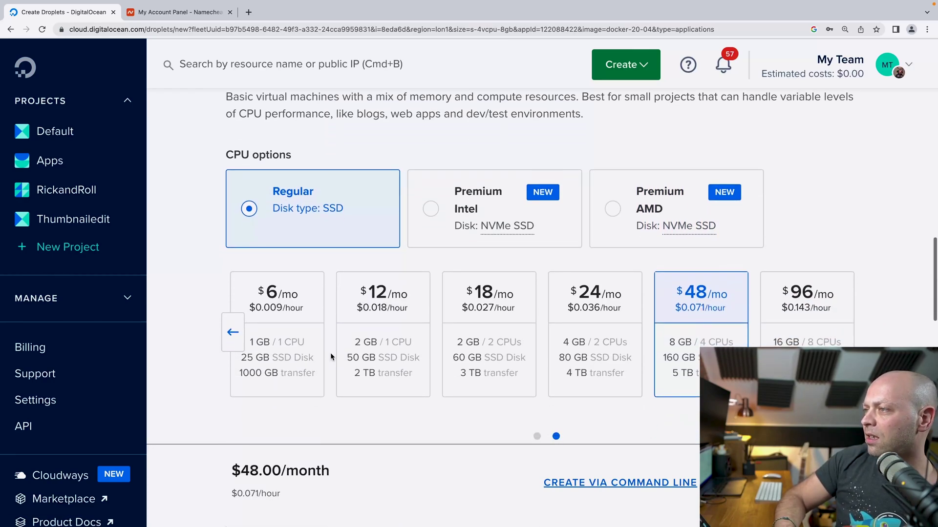
left_click(294, 329)
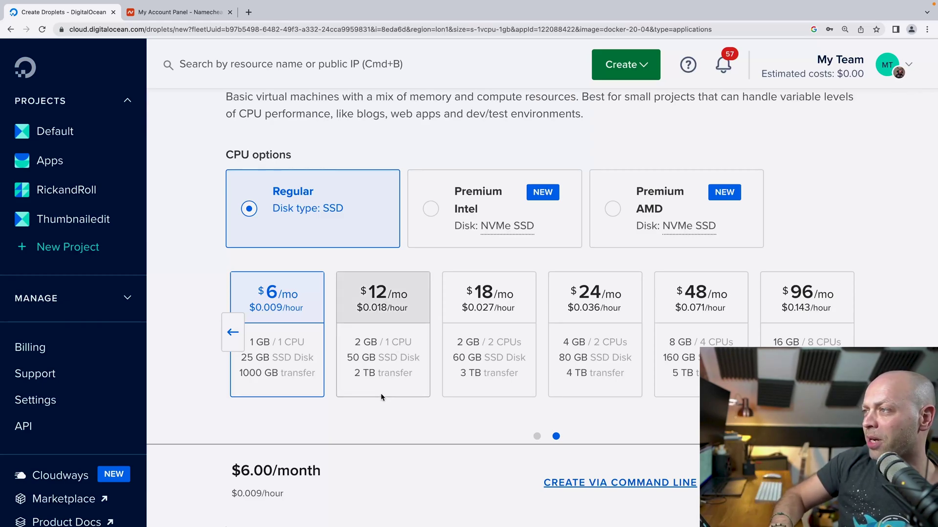
- Select the M1 Max SSH key for the Droplet's SSH Key authentication
scroll(384, 423, "down", 4)
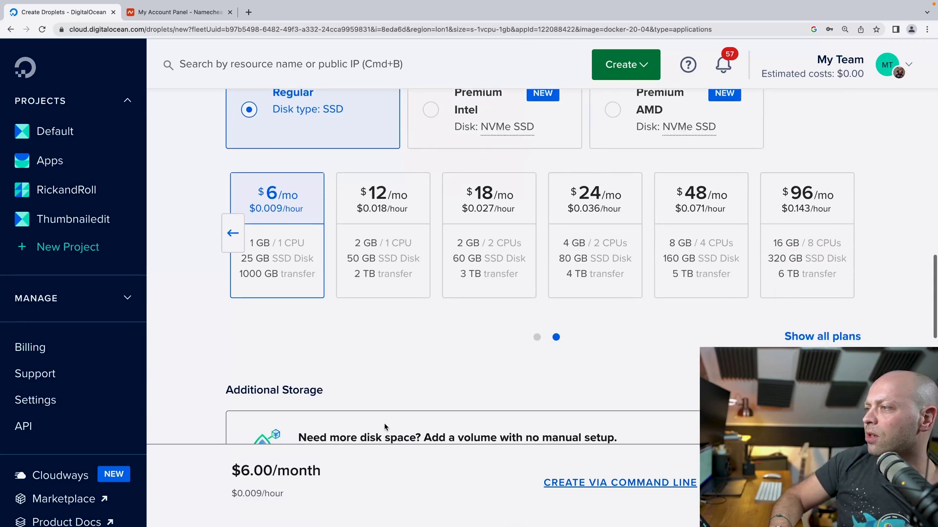
scroll(384, 423, "down", 5)
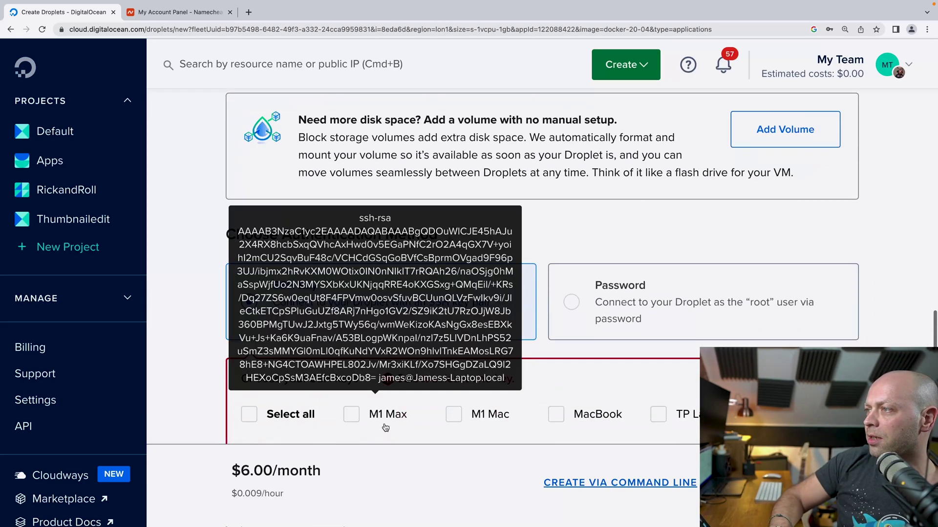
scroll(474, 277, "up", 1)
scroll(525, 274, "down", 1)
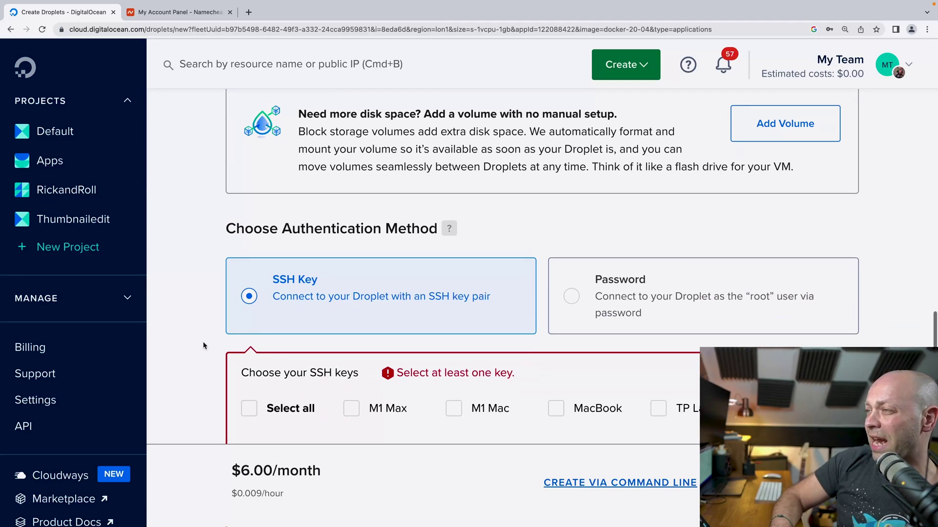
scroll(203, 346, "down", 1)
scroll(203, 343, "down", 1)
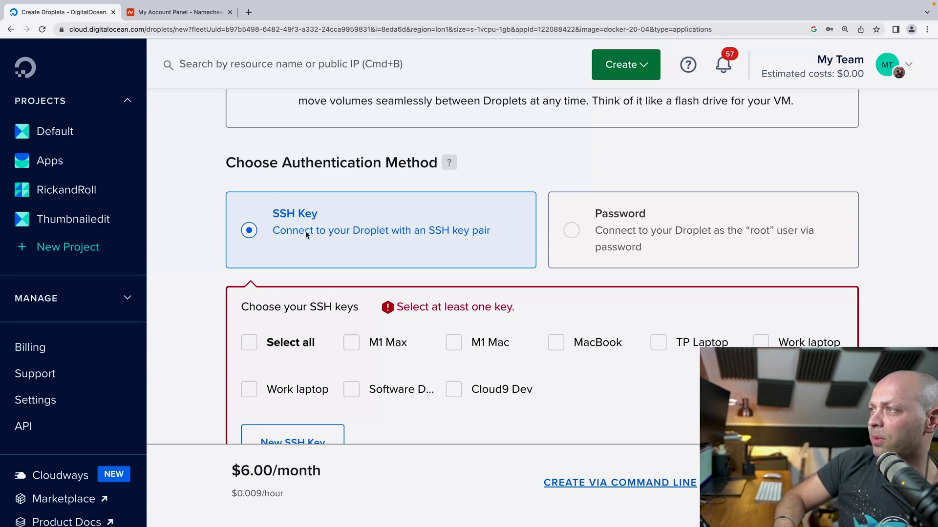
scroll(357, 257, "down", 1)
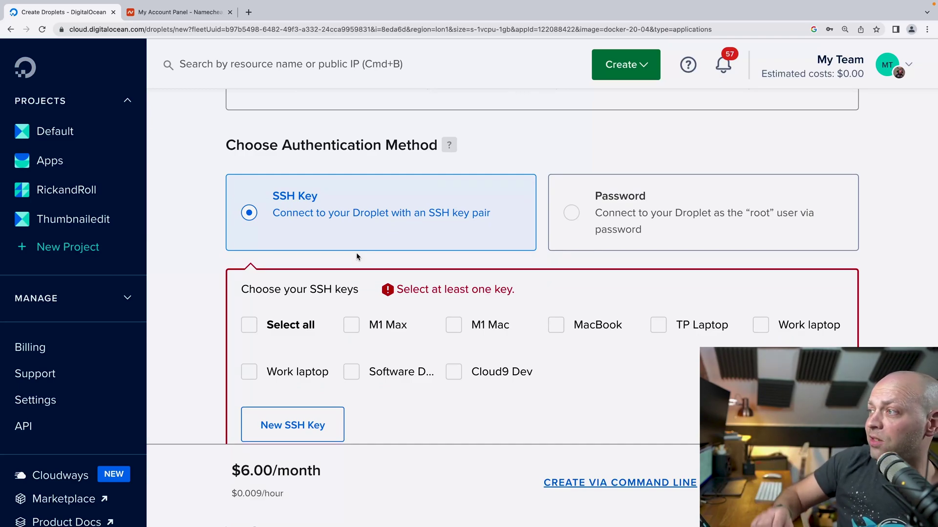
mouse_move(356, 309)
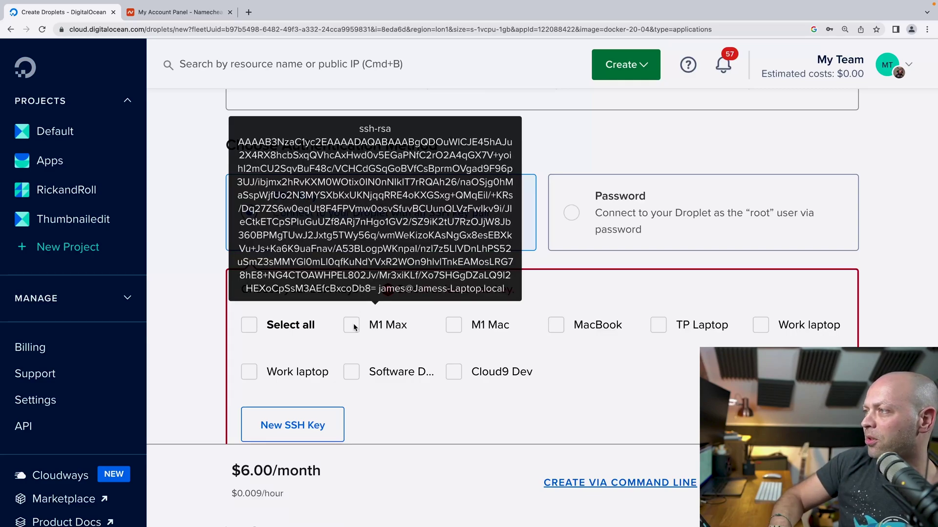
left_click(353, 323)
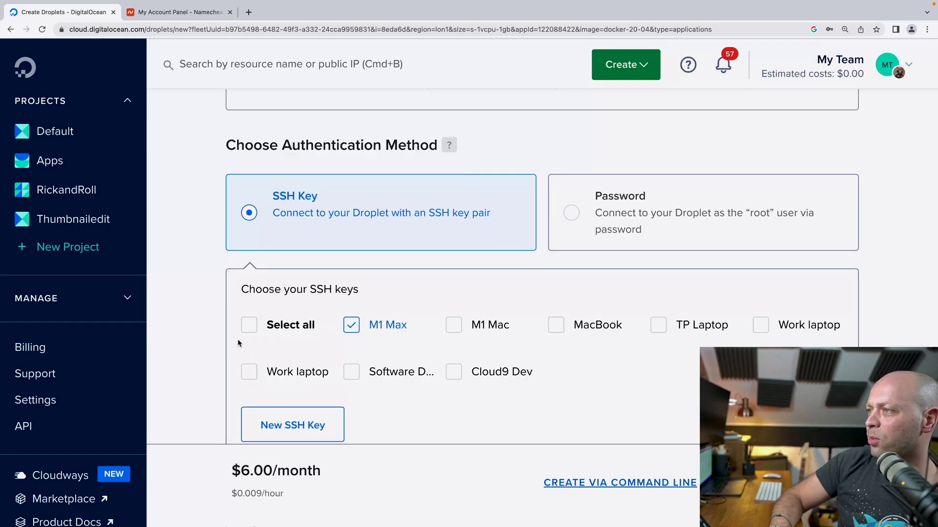
scroll(204, 351, "down", 1)
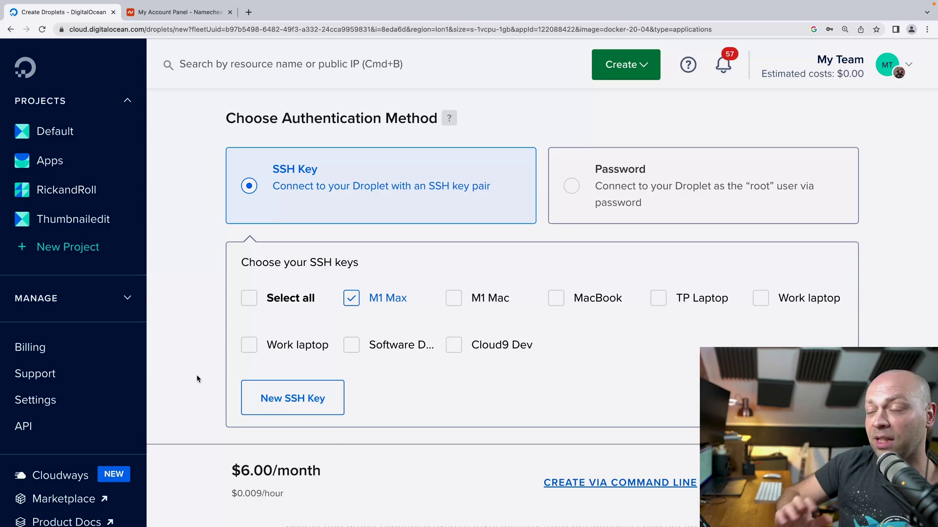
- Add the existing jbdigitalmedia tag to the Droplet and create the Droplet in the Default project
scroll(221, 380, "down", 10)
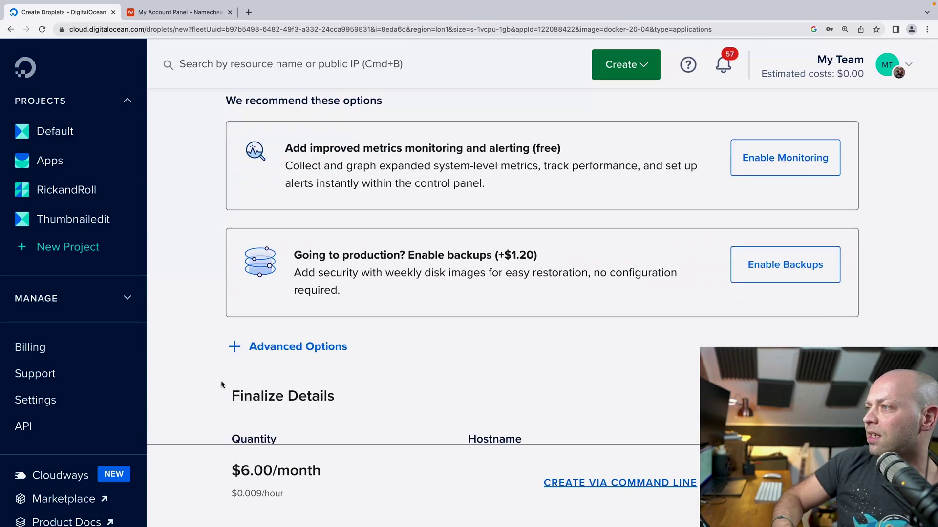
scroll(221, 384, "down", 4)
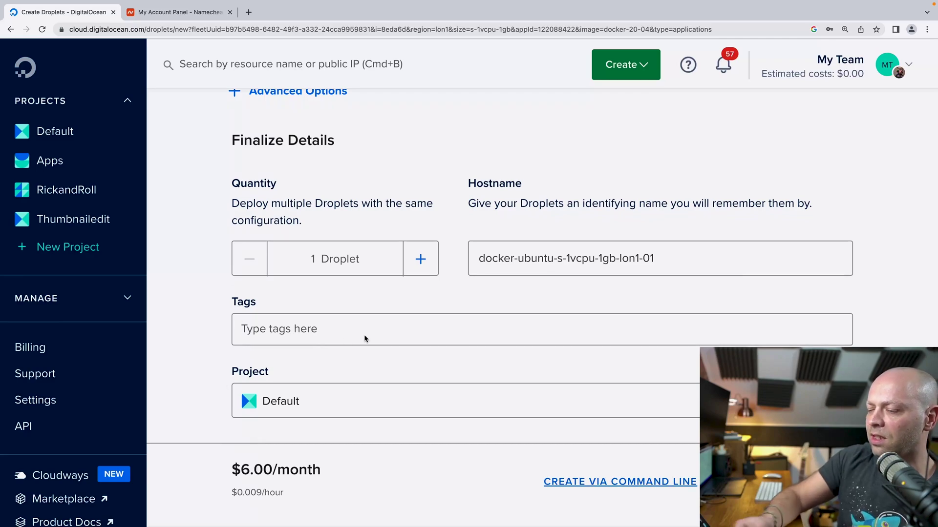
type("jbdi")
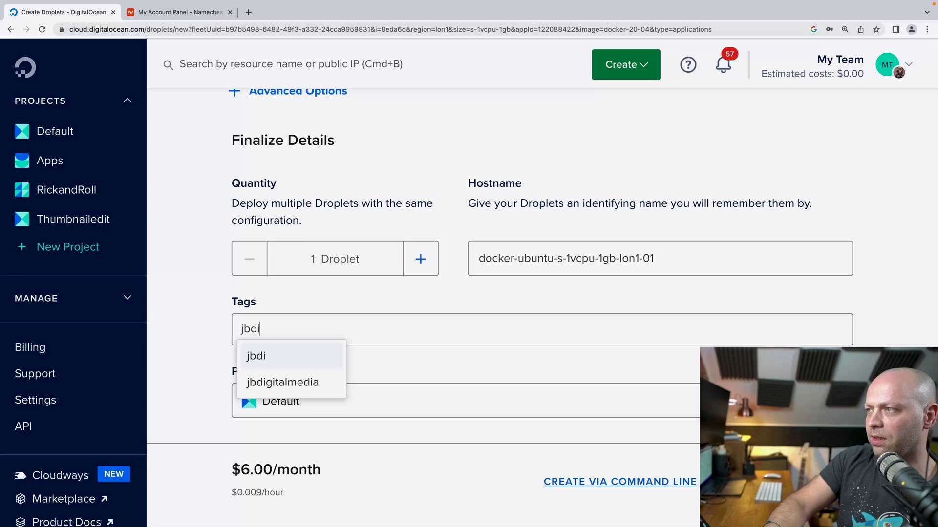
key("Return")
key("BackSpace")
type("jbd")
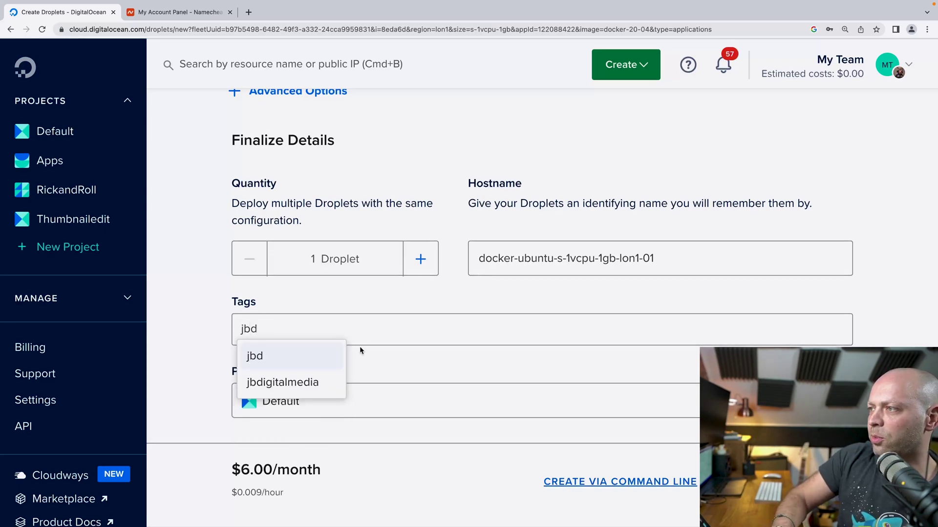
left_click(320, 382)
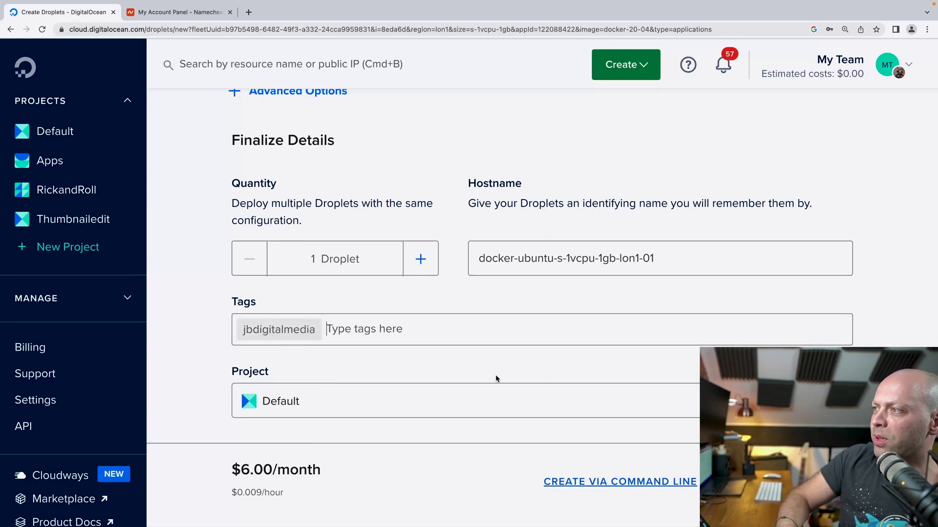
scroll(646, 388, "down", 1)
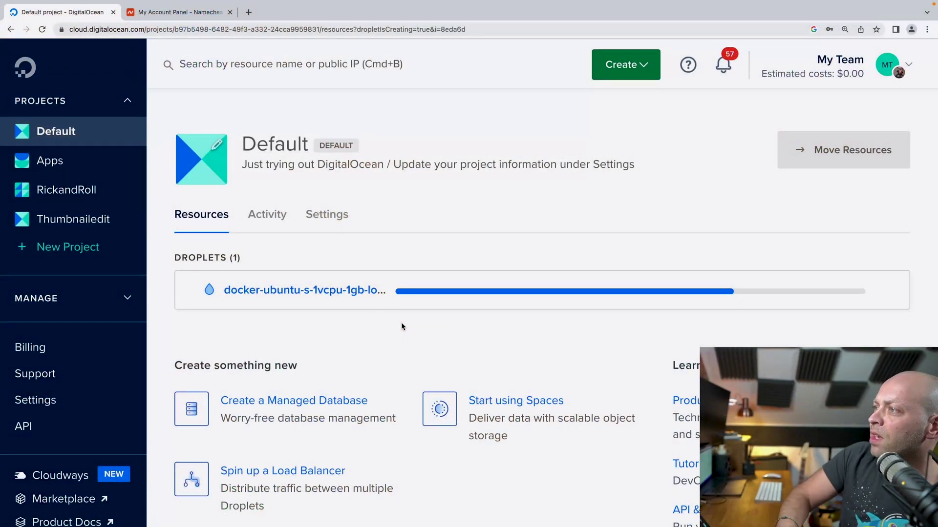
- Copy the new Droplet's IP address once it is created and open that address in a new browser tab
scroll(543, 315, "down", 1)
scroll(542, 315, "down", 2)
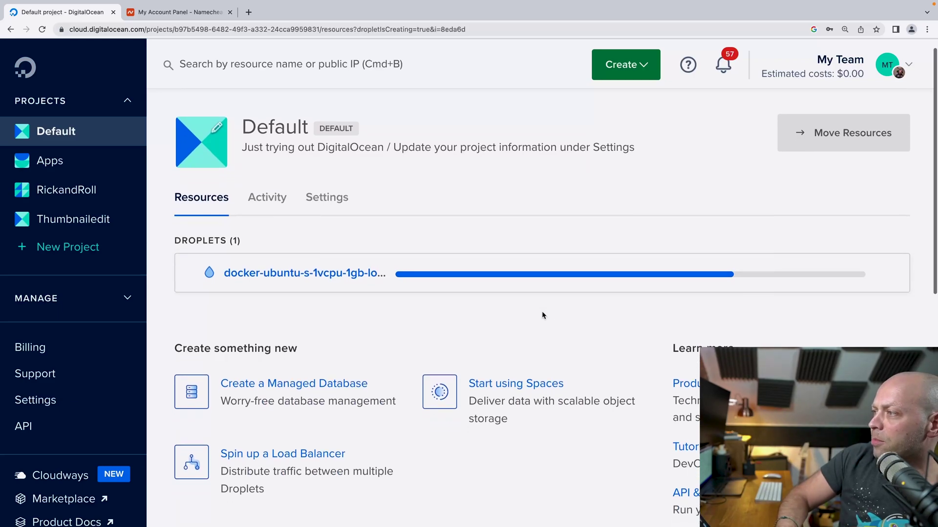
scroll(543, 315, "up", 2)
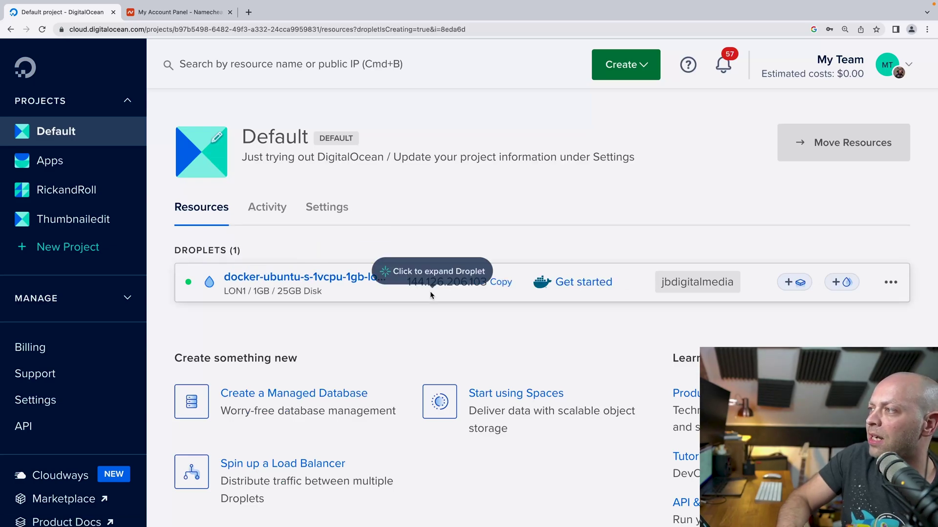
left_click(500, 283)
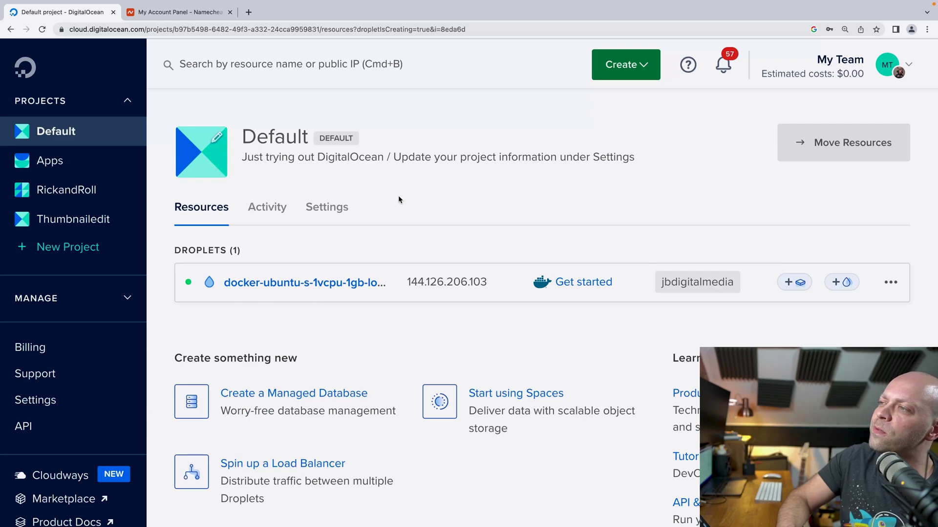
left_click(249, 11)
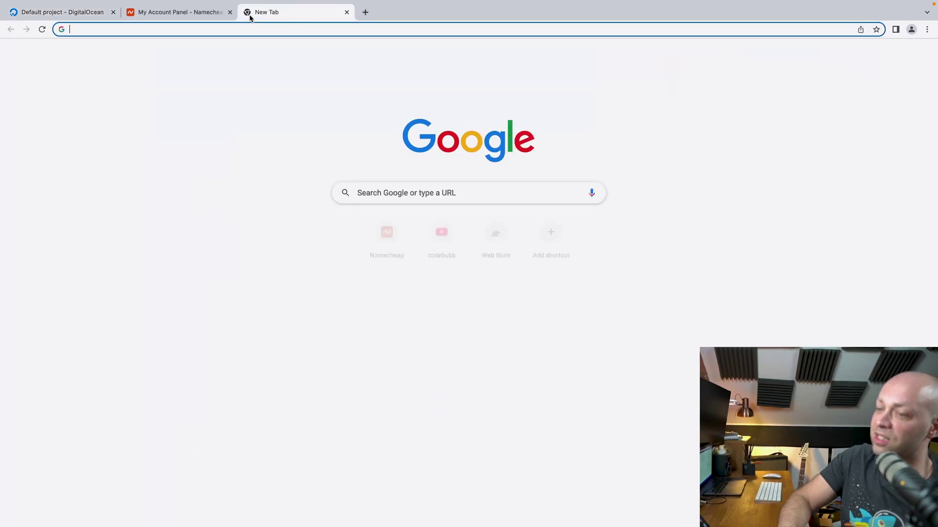
key("super+v")
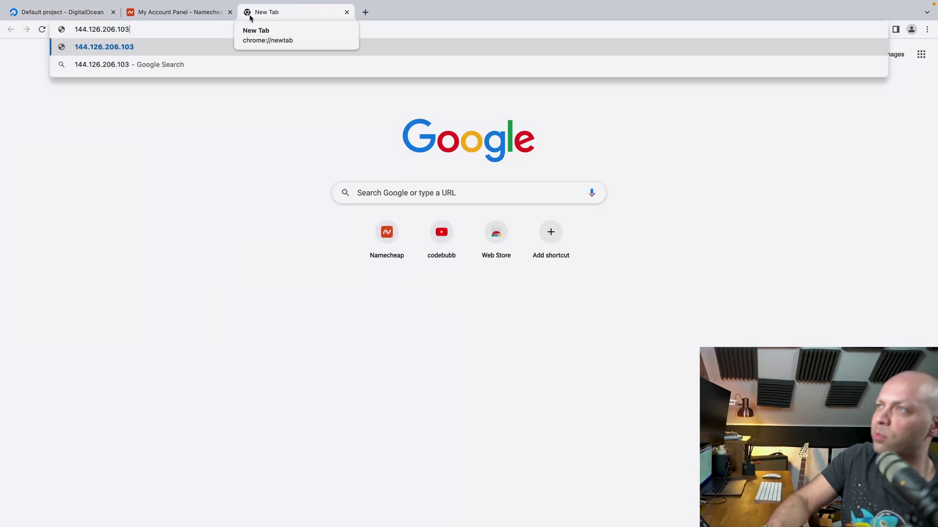
key("Return")
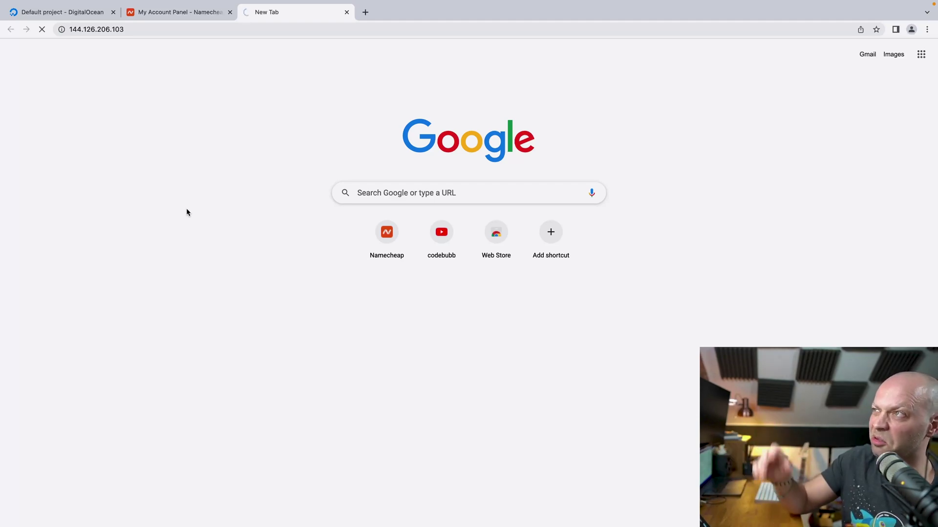
left_click(84, 12)
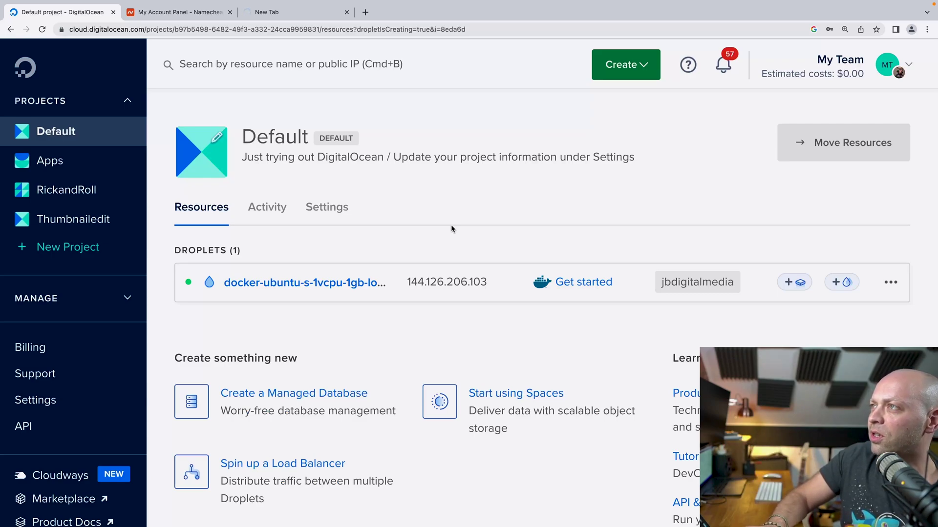
scroll(451, 226, "down", 10)
scroll(494, 202, "up", 10)
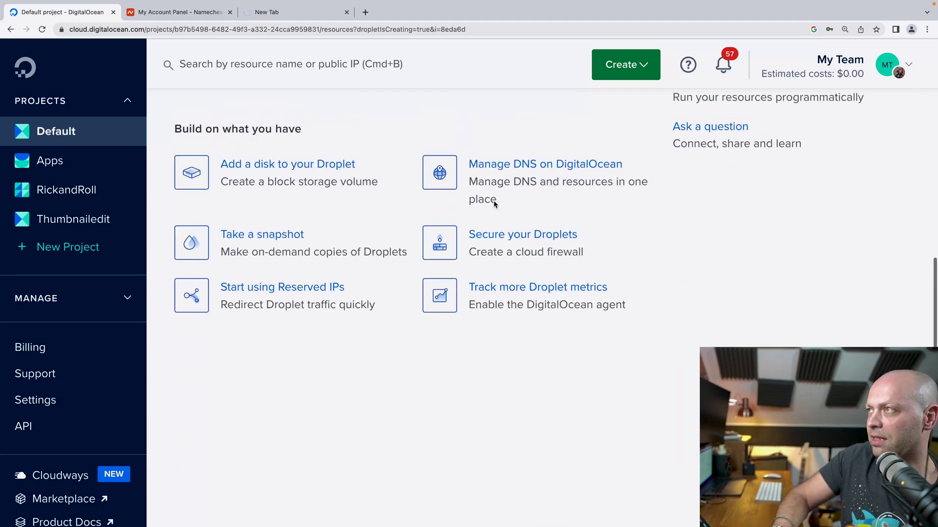
key("ctrl+Right")
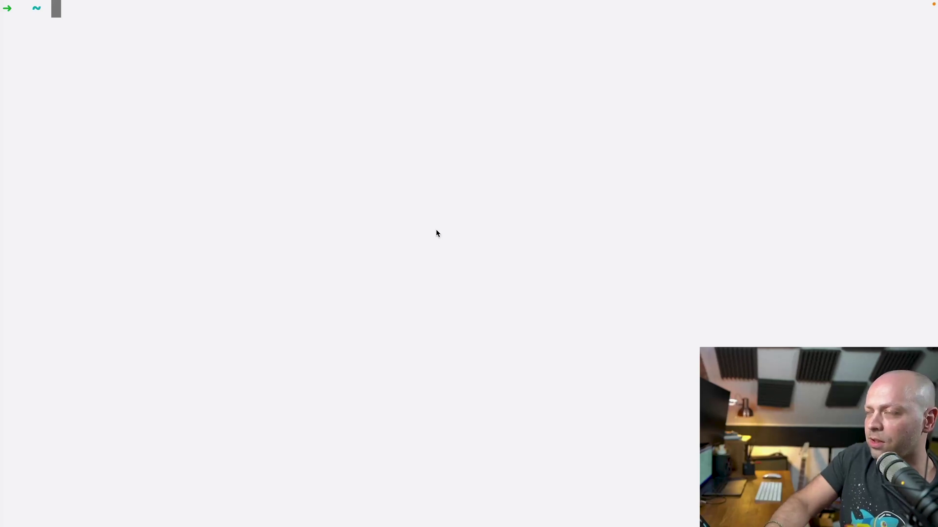
type("ssh ")
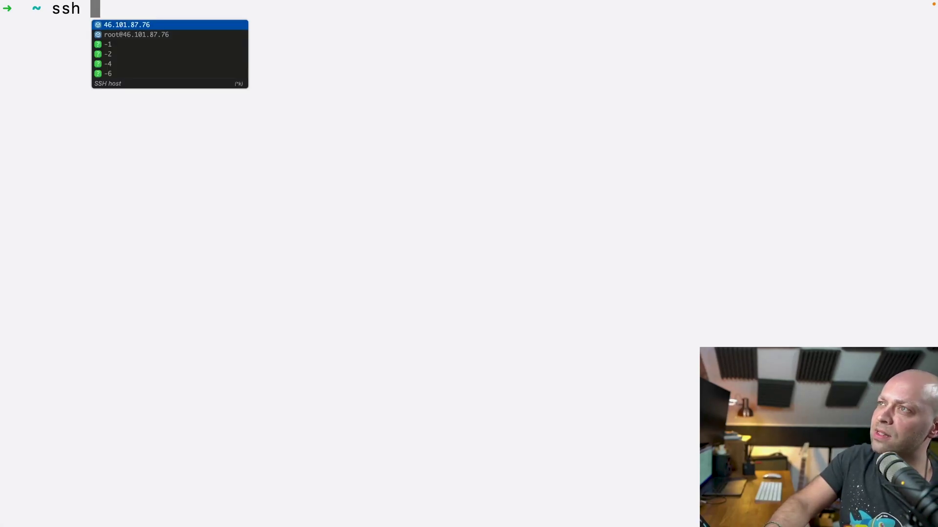
type("roo")
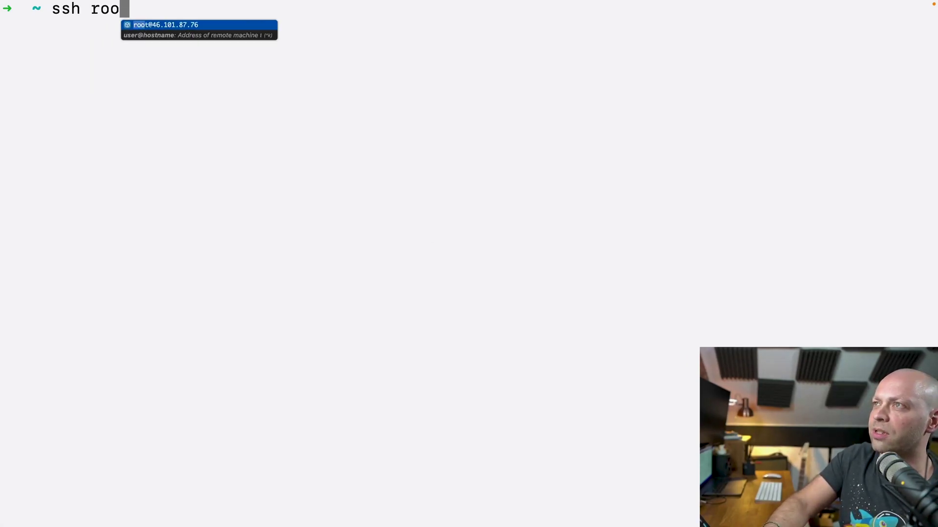
type("t@")
key("super+v")
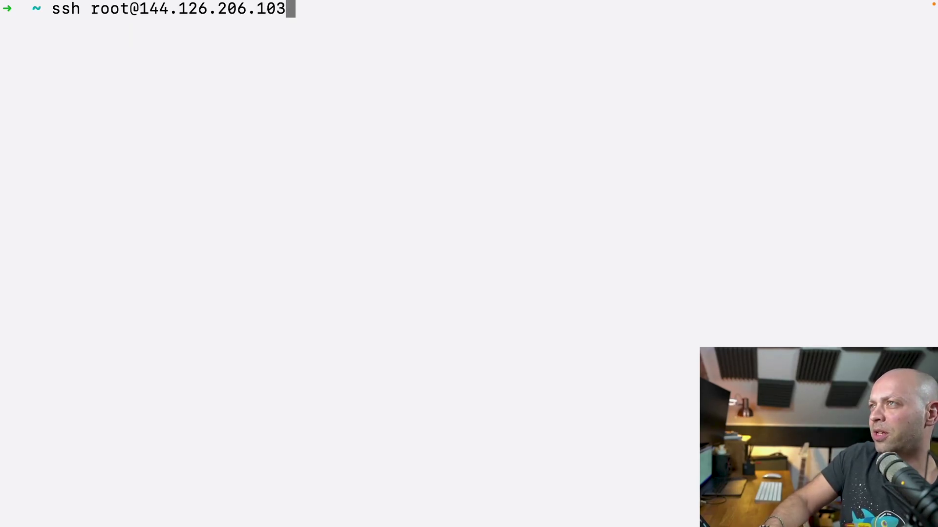
key("Return")
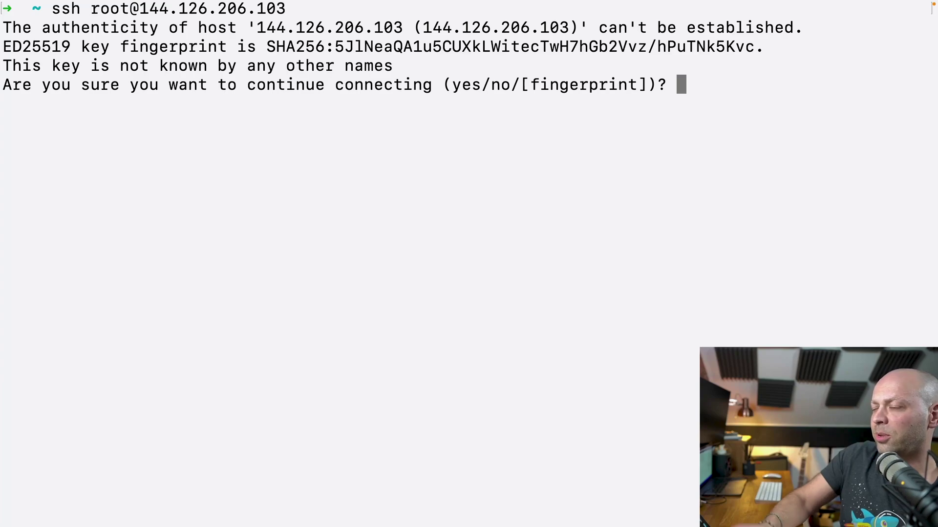
type("yes")
key("Return")
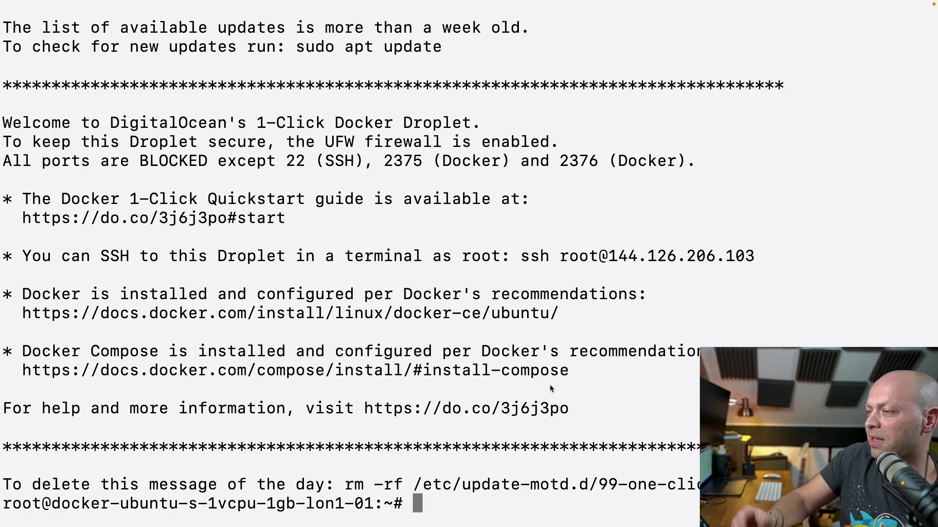
- Run docker without arguments on the Droplet to check that it is installed, and clear the terminal
type("docker")
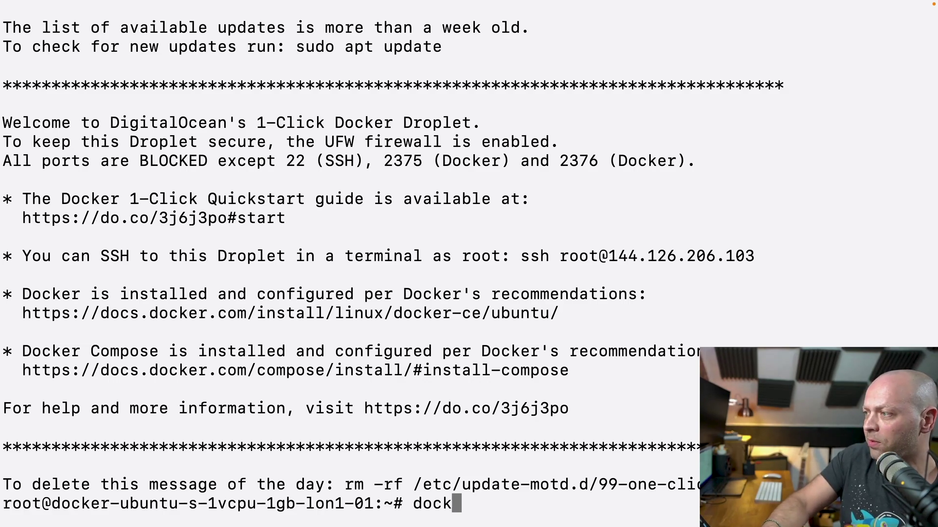
key("Return")
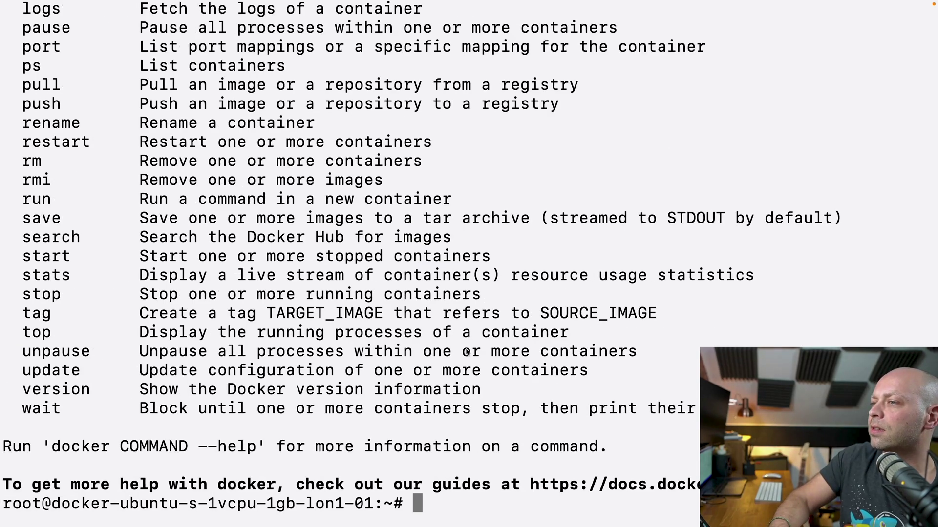
type("docker")
key("BackSpace")
key("BackSpace")
key("BackSpace")
key("BackSpace")
key("BackSpace")
key("BackSpace")
key("BackSpace")
type("clear")
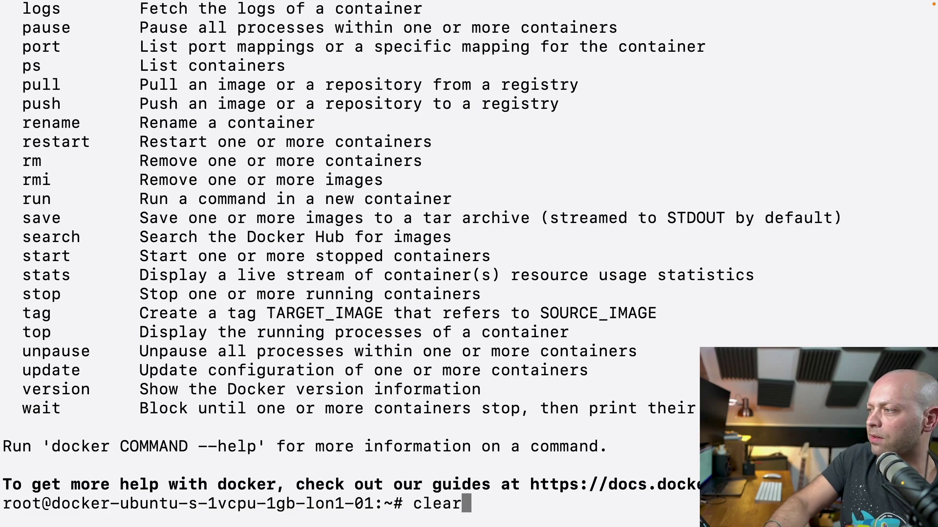
key("Return")
- Start a detached nginx container with docker run --name testnginx -p 80:80 -d nginx
type("doce")
key("BackSpace")
type("ker ")
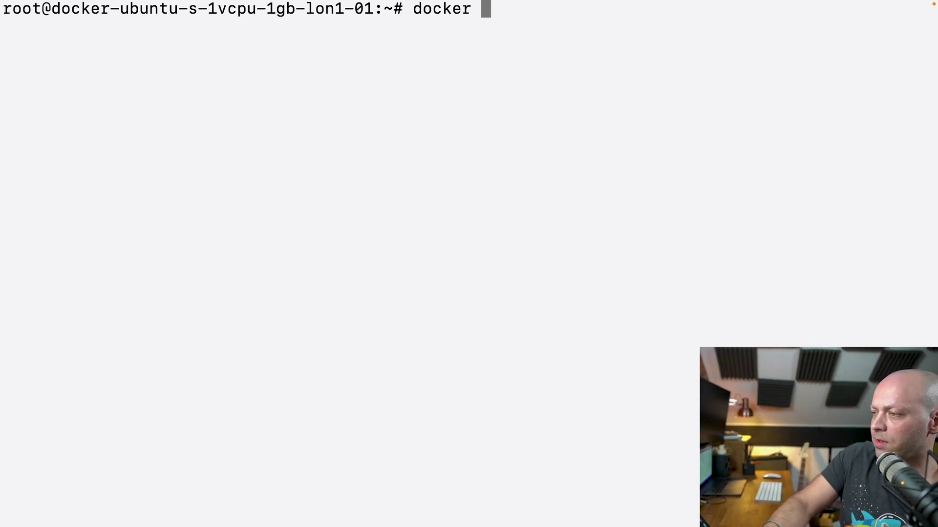
type("run -")
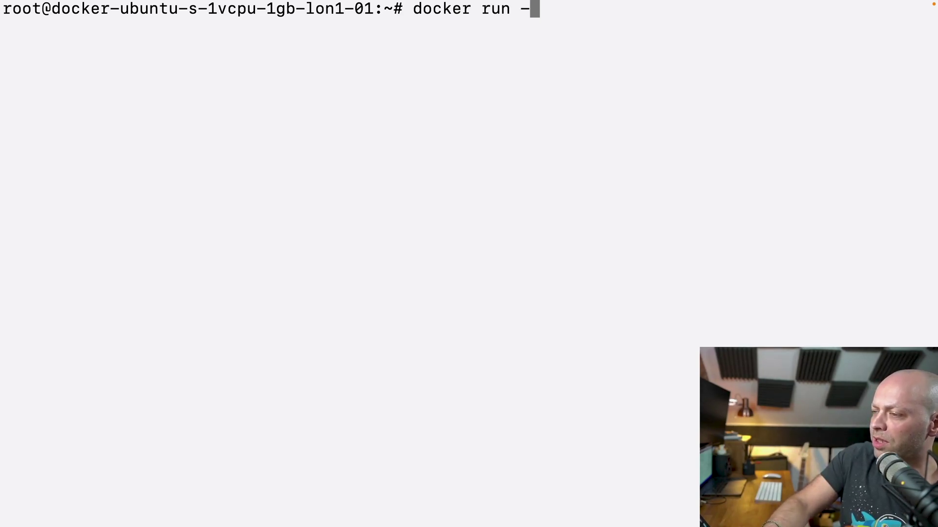
type("-name ")
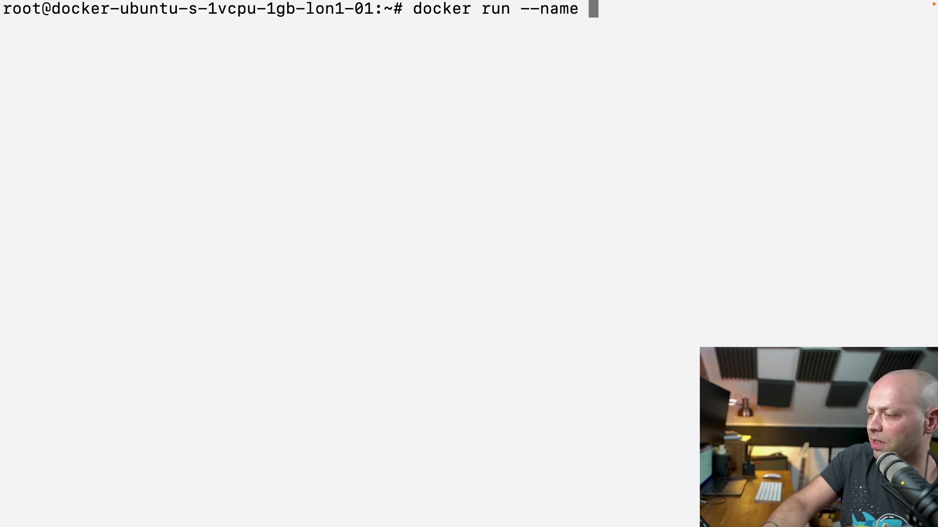
type("testnginx -p\"")
key("BackSpace")
type(":80:")
key("BackSpace")
key("BackSpace")
key("BackSpace")
key("BackSpace")
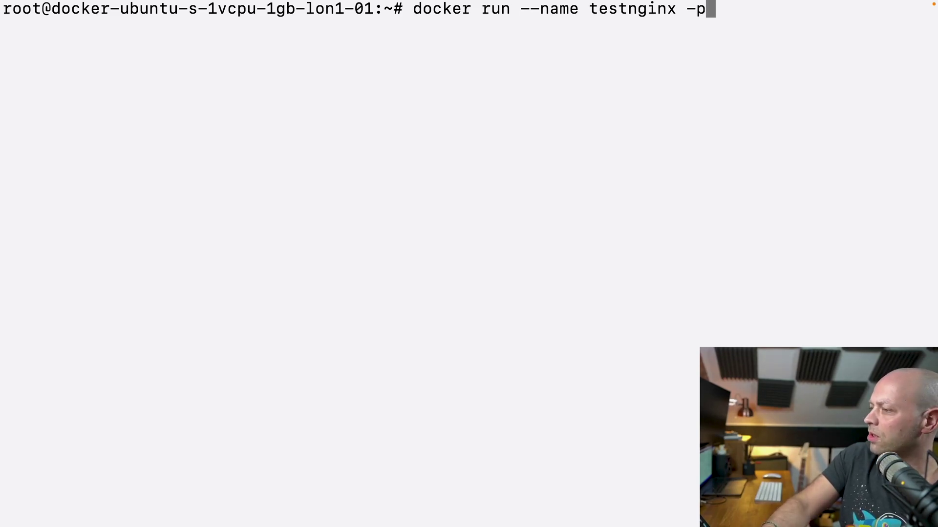
type("9")
key("BackSpace")
type("80:80 ")
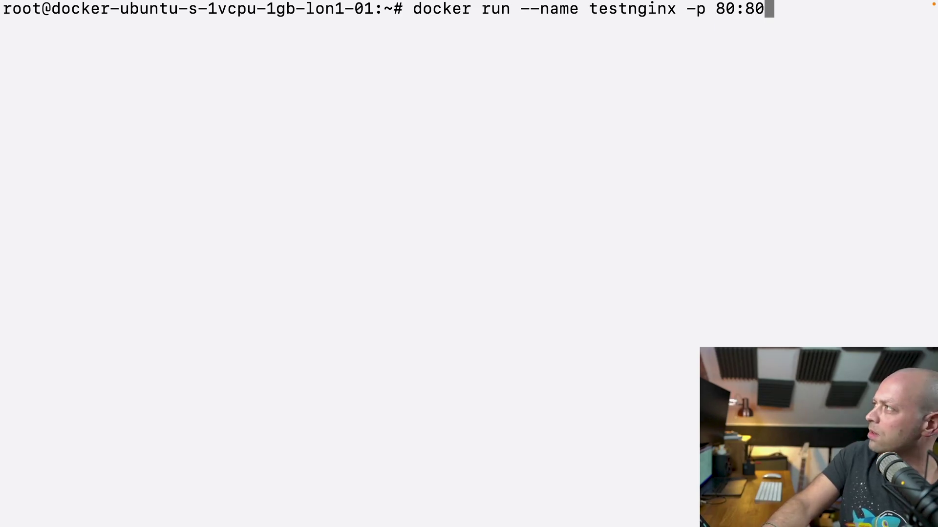
type("-d nginx")
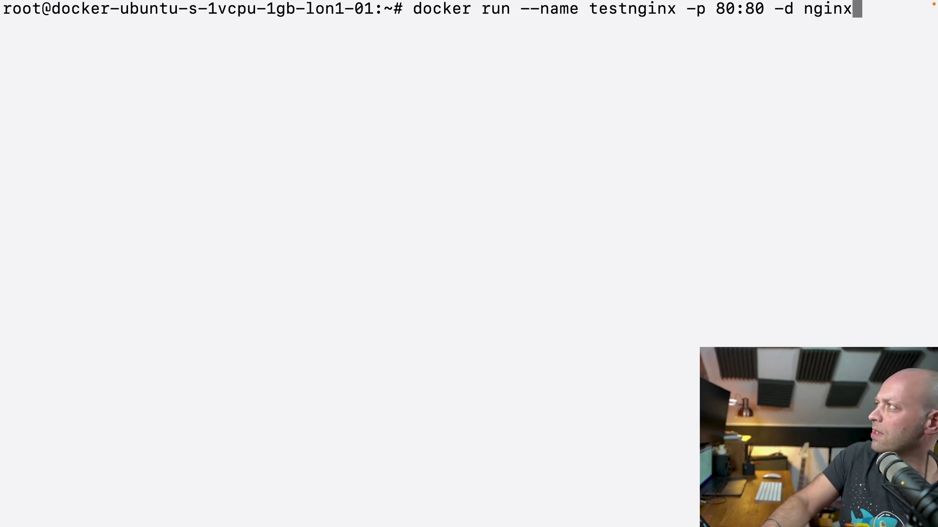
key("Return")
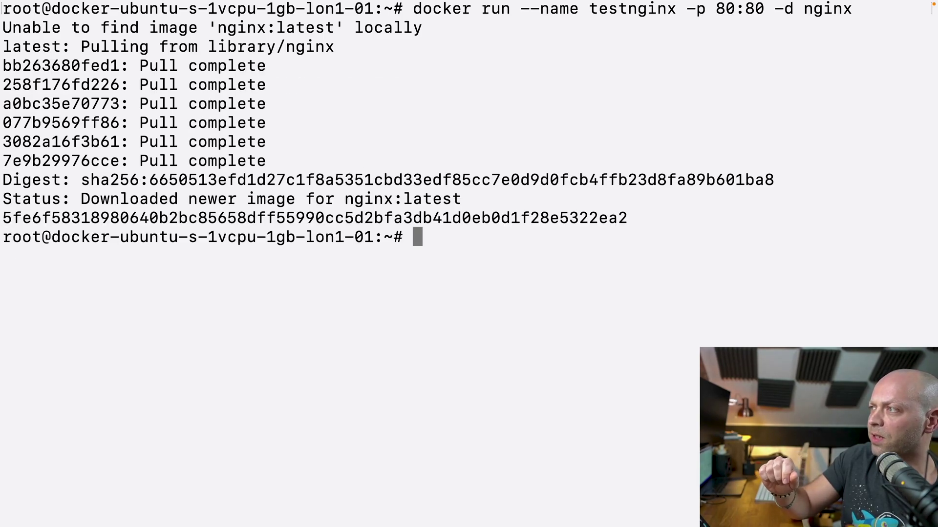
- List the running containers with docker ps and check the name of the nginx container
type("docker ps")
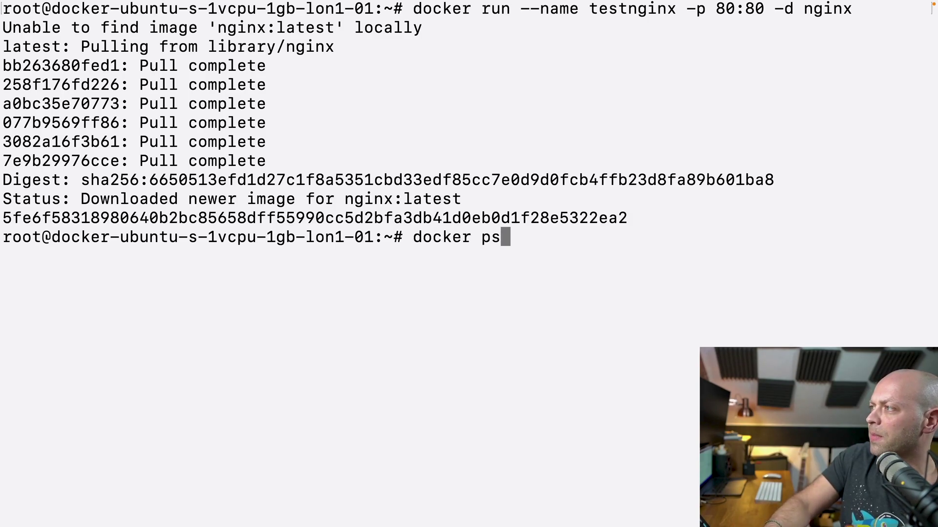
key("Return")
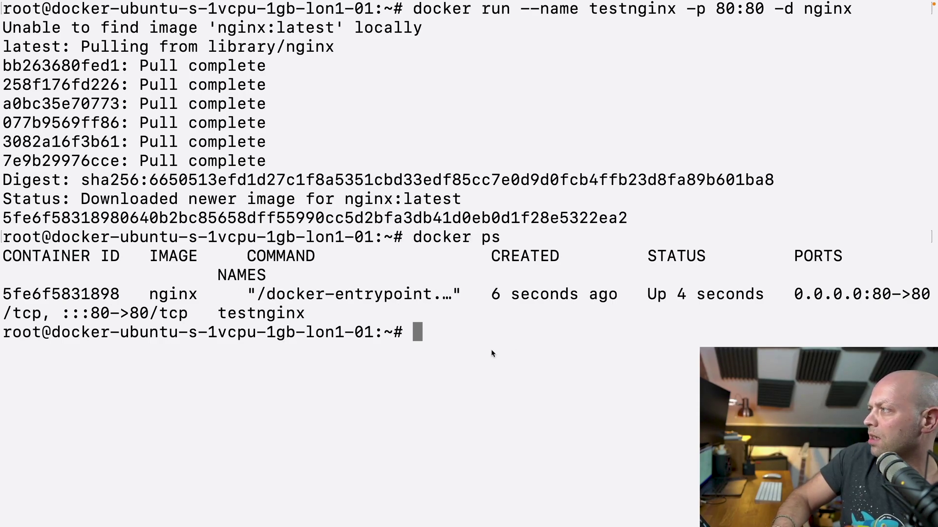
double_click(249, 313)
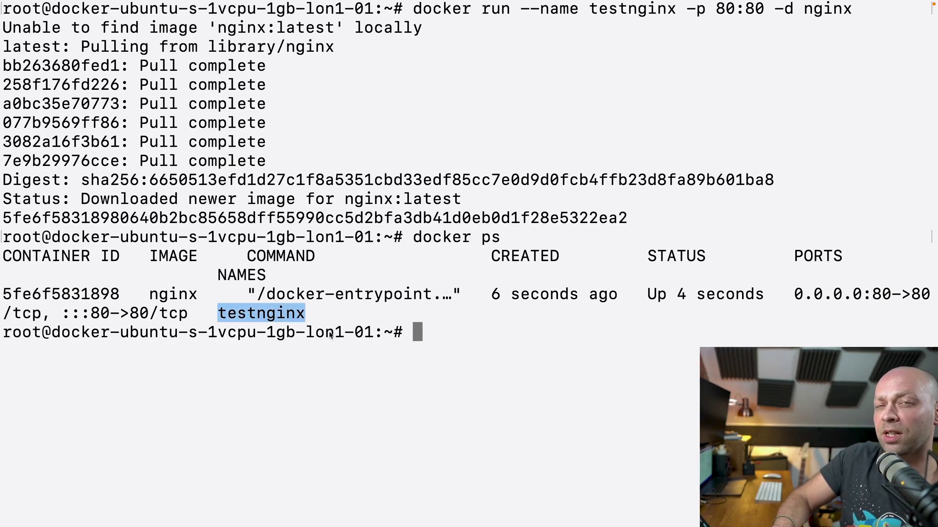
left_click(428, 338)
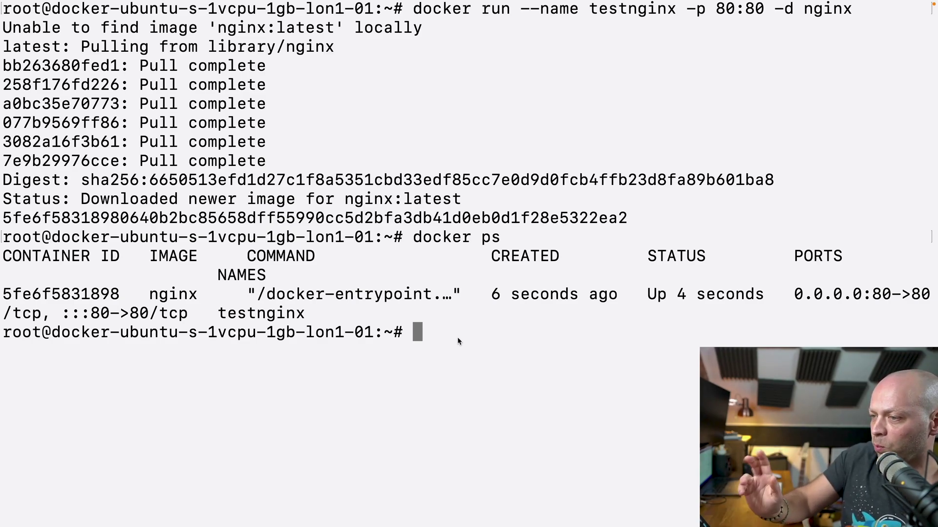
- Allow port 80 through the firewall with sudo ufw allow 80, and reload the 144.126.206.103 page in the browser
type("sudo ufw al")
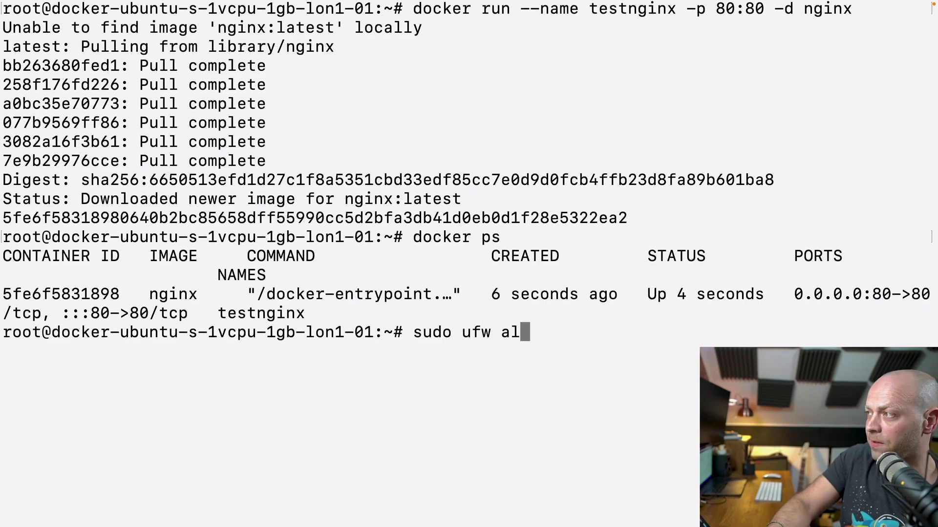
type("low 80")
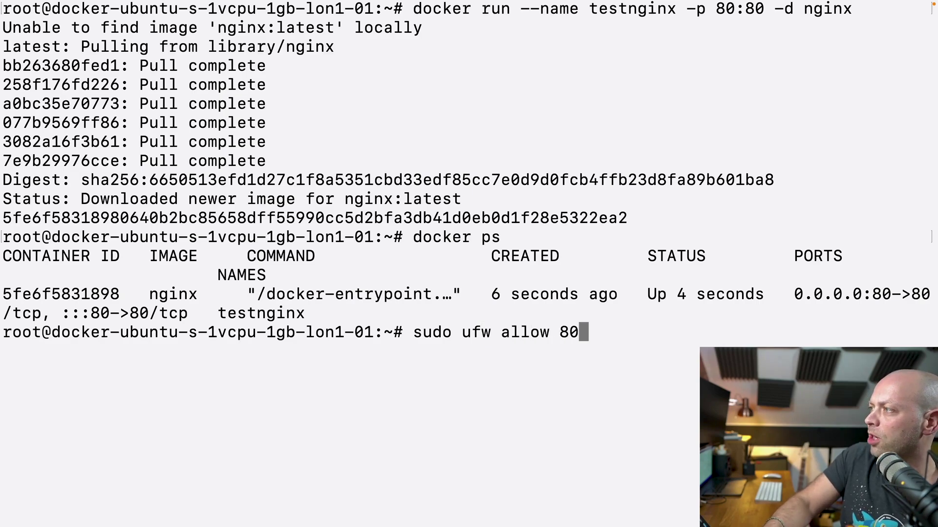
key("Return")
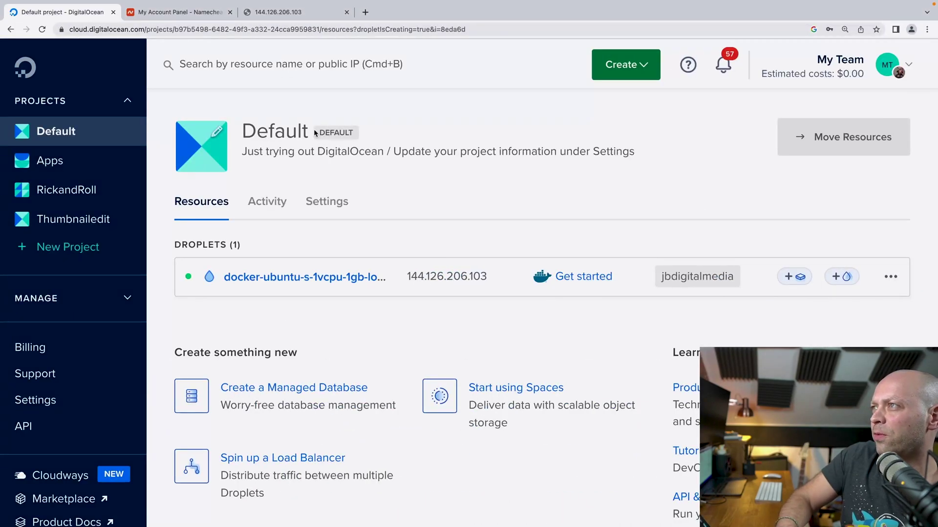
left_click(295, 13)
key("super+r")
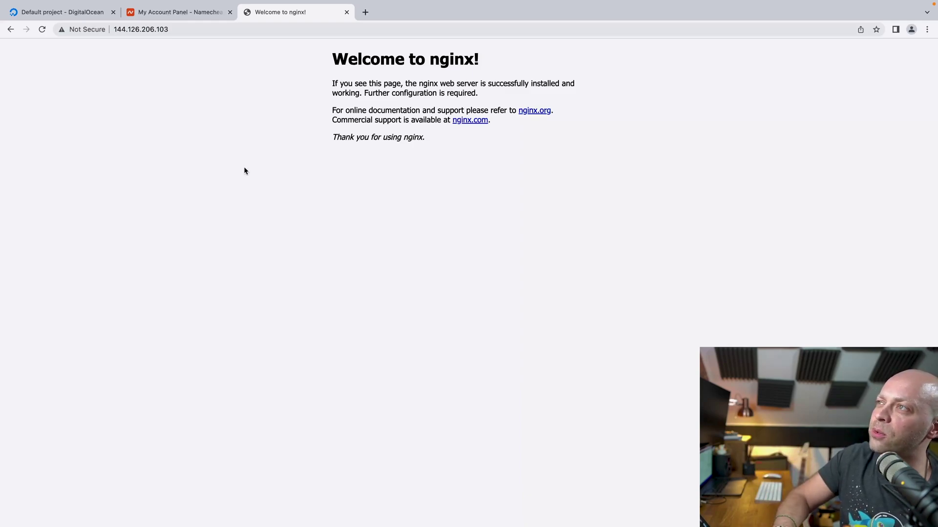
- Switch to Namecheap and run a domain name search for jbdigitalmedia.com
left_click(198, 13)
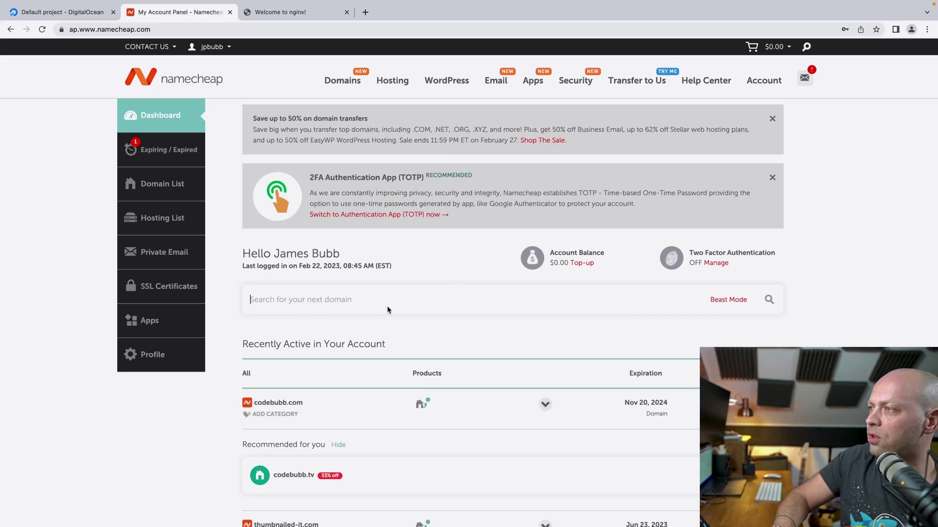
mouse_move(335, 83)
left_click(341, 105)
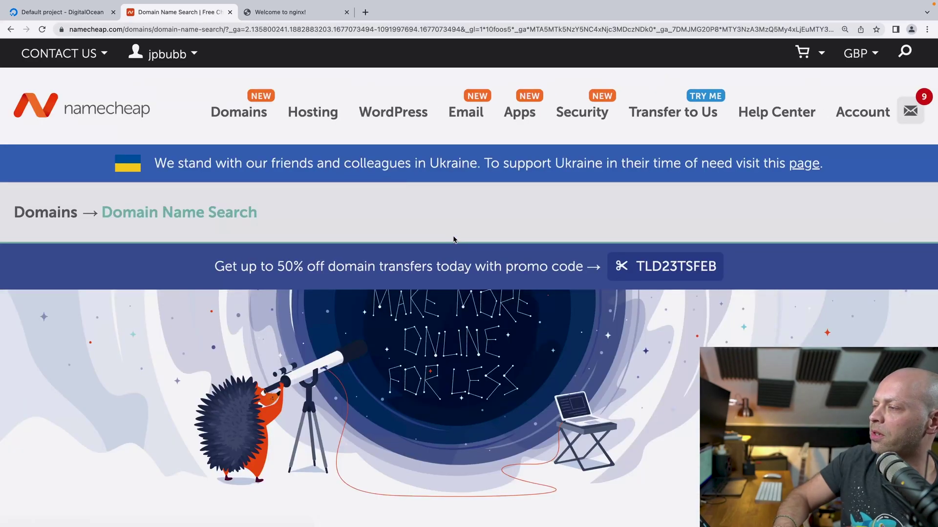
scroll(434, 360, "down", 1)
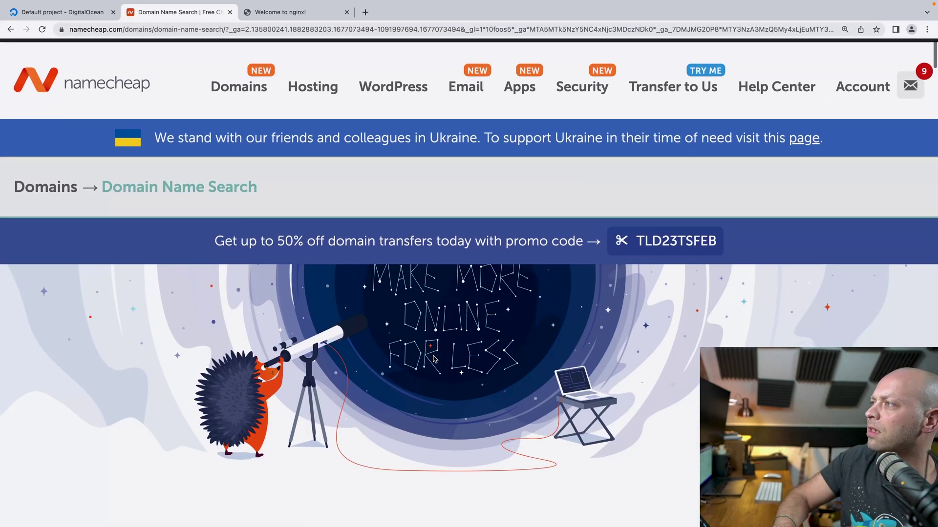
scroll(434, 360, "down", 7)
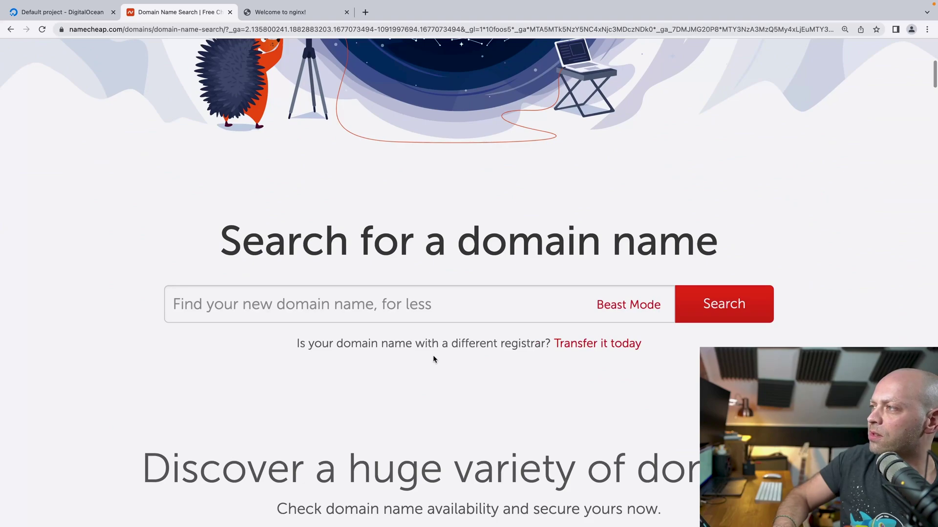
left_click(428, 287)
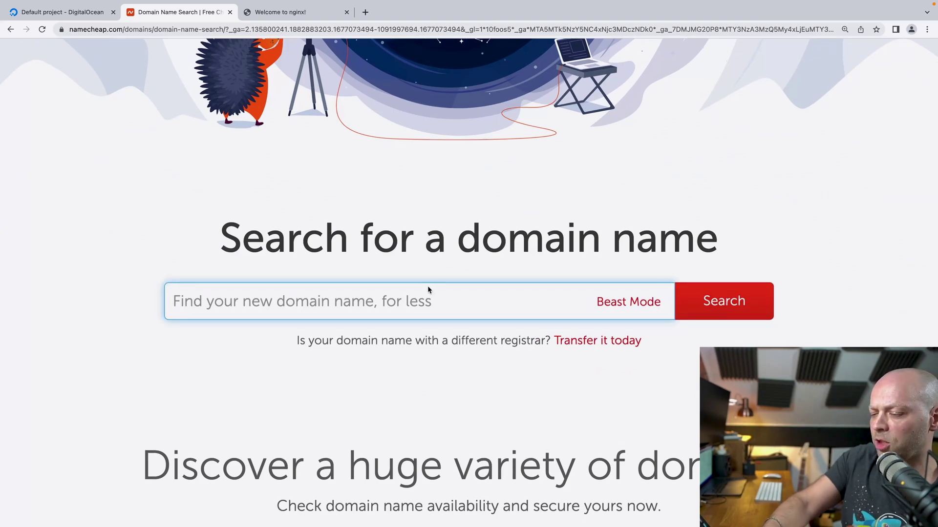
type("jbdigitalmedia.com")
key("Return")
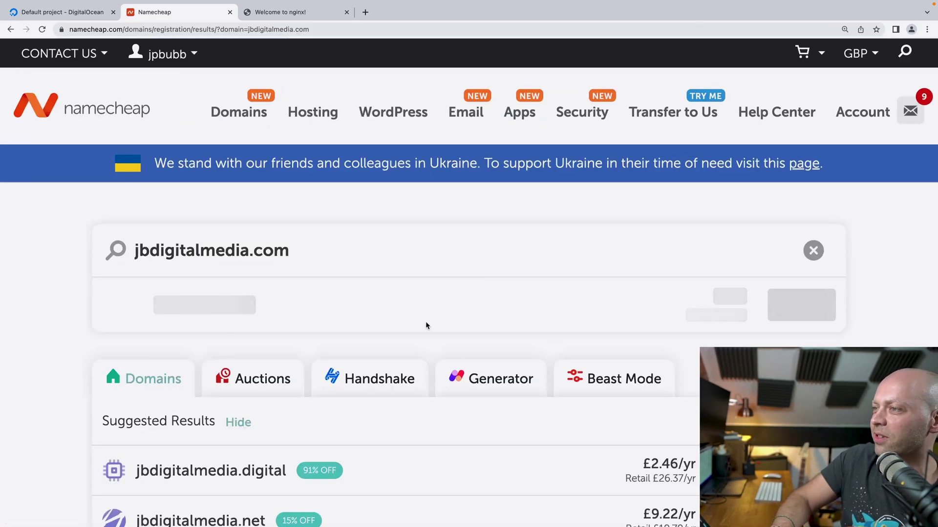
- Look through the suggested alternatives to jbdigitalmedia.com and filter the results by the Technology category
scroll(432, 343, "down", 1)
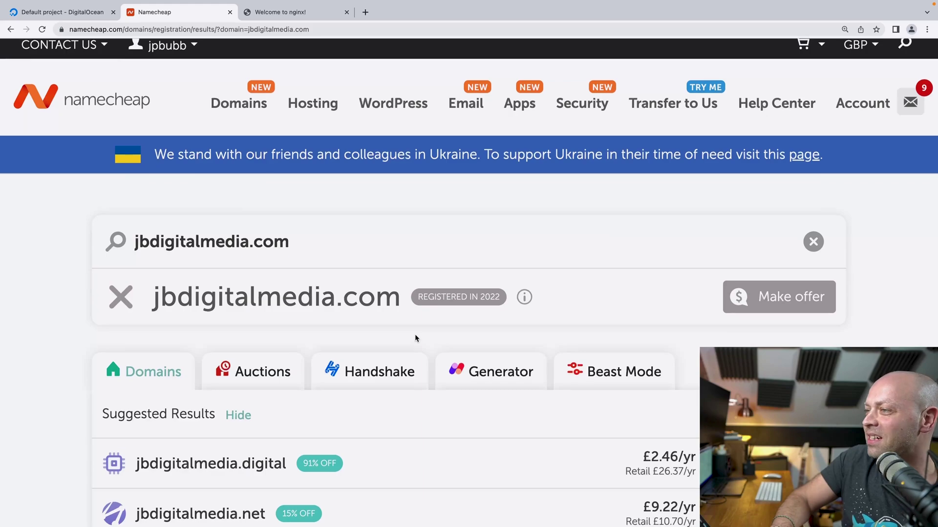
scroll(414, 338, "up", 1)
scroll(482, 432, "down", 5)
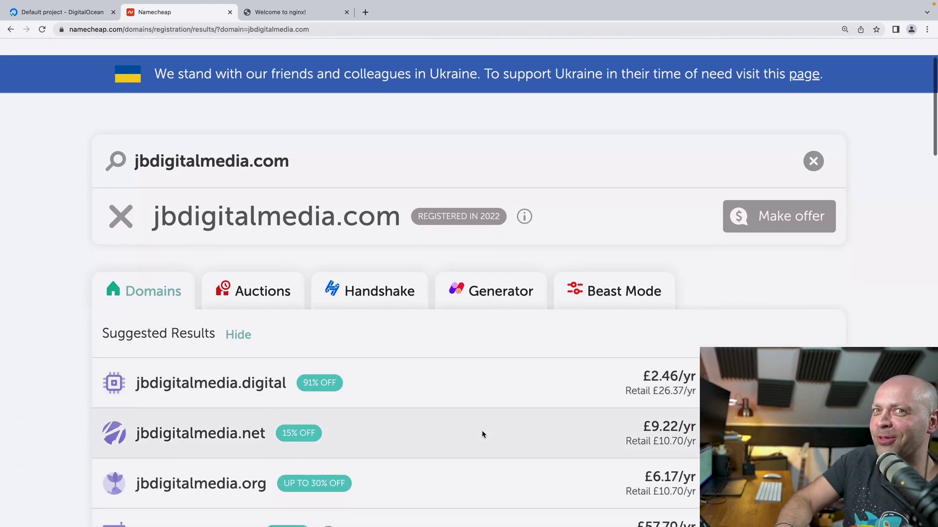
scroll(482, 434, "down", 3)
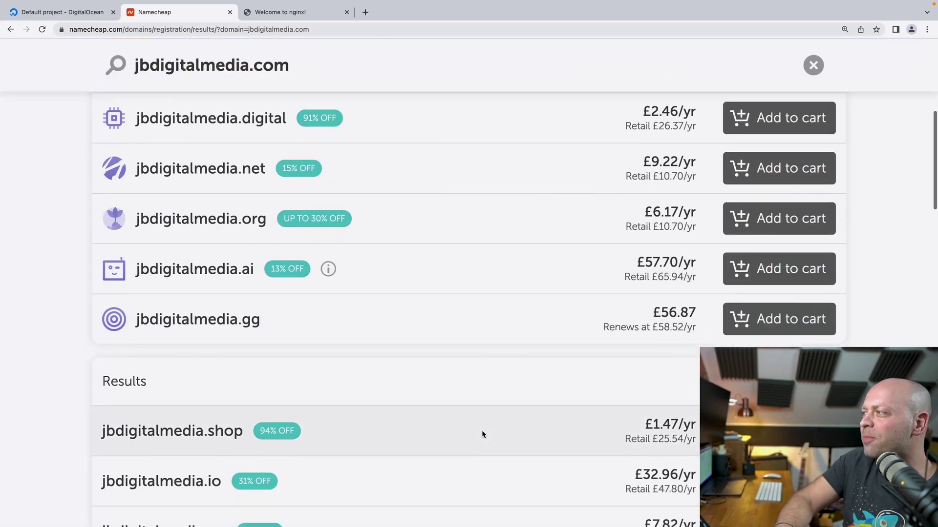
scroll(481, 431, "down", 3)
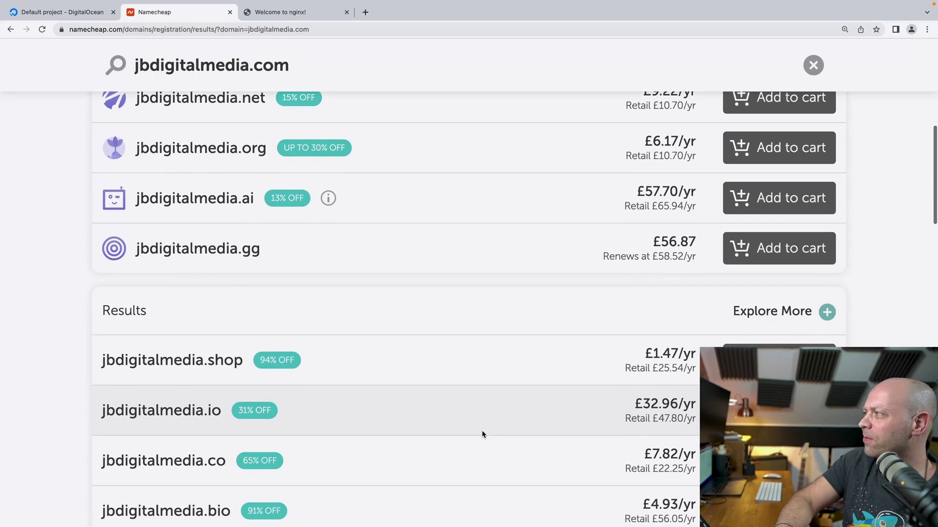
scroll(481, 433, "down", 1)
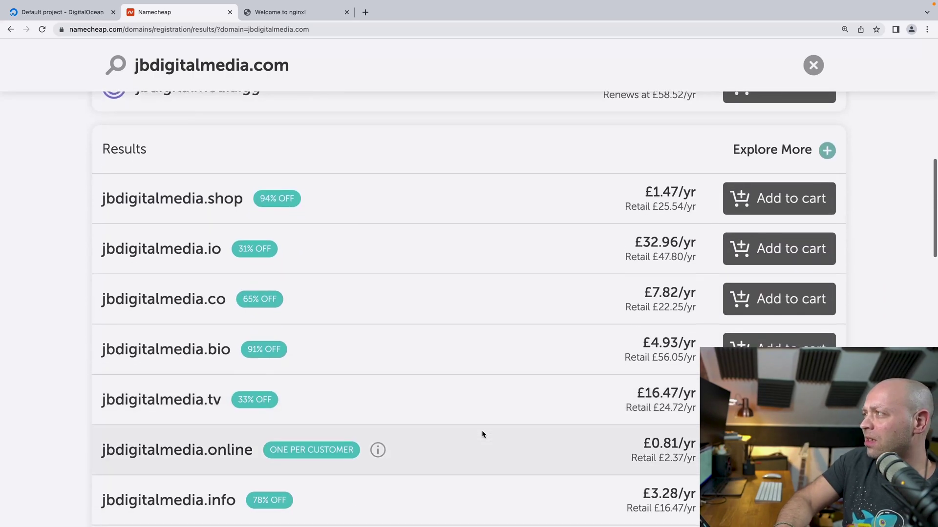
scroll(482, 432, "up", 2)
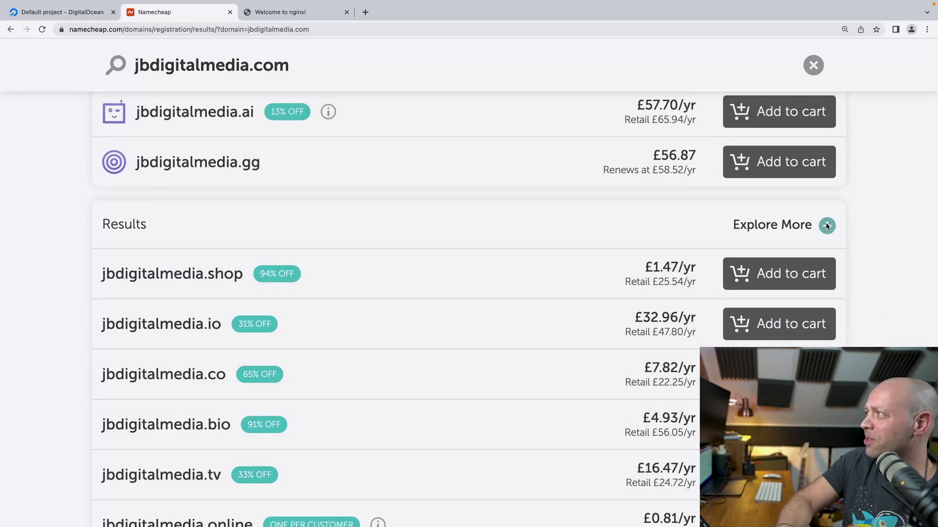
left_click(827, 226)
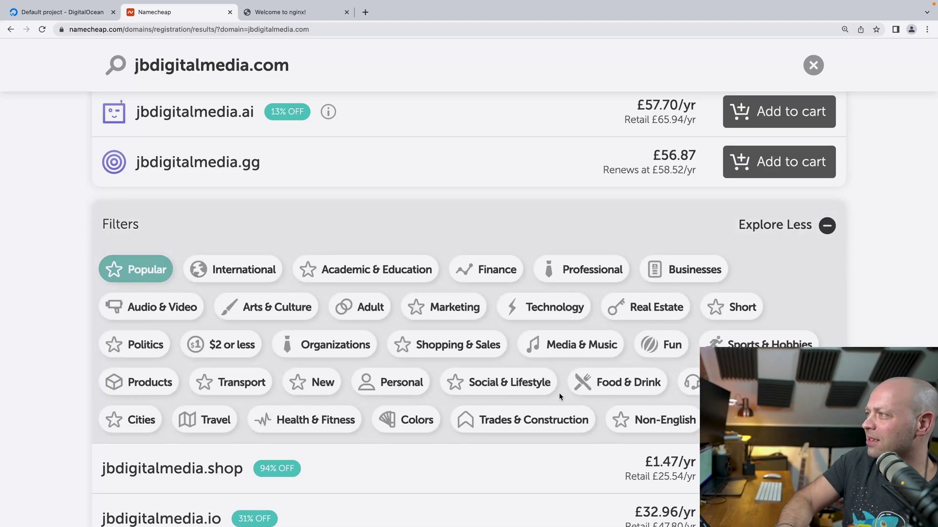
left_click(556, 310)
- Compare the Technology domain endings and their prices, and add jbdigitalmedia.link to the cart
scroll(505, 383, "down", 8)
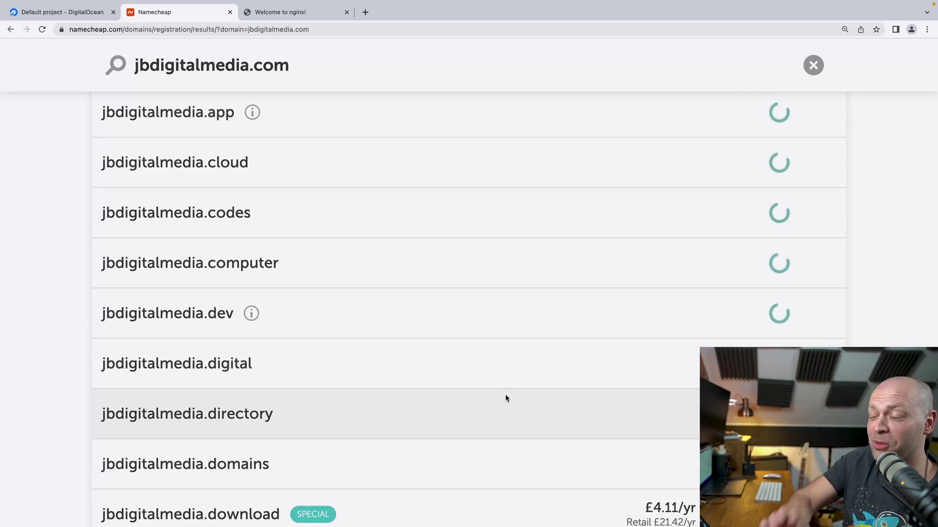
scroll(505, 395, "down", 3)
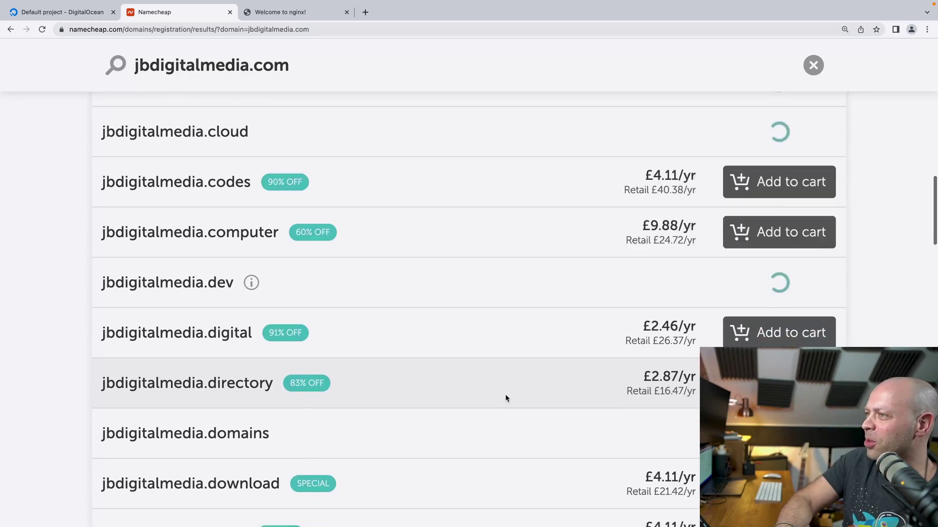
scroll(504, 395, "down", 4)
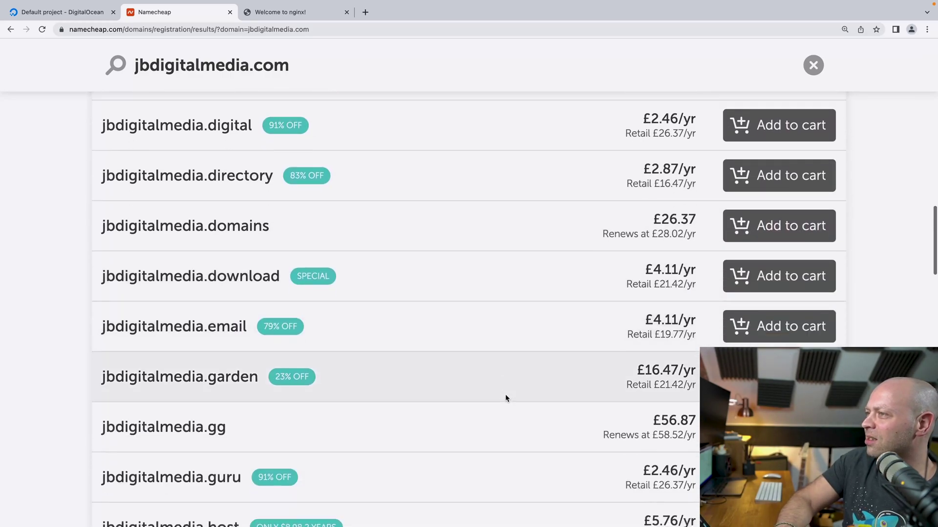
scroll(505, 398, "down", 4)
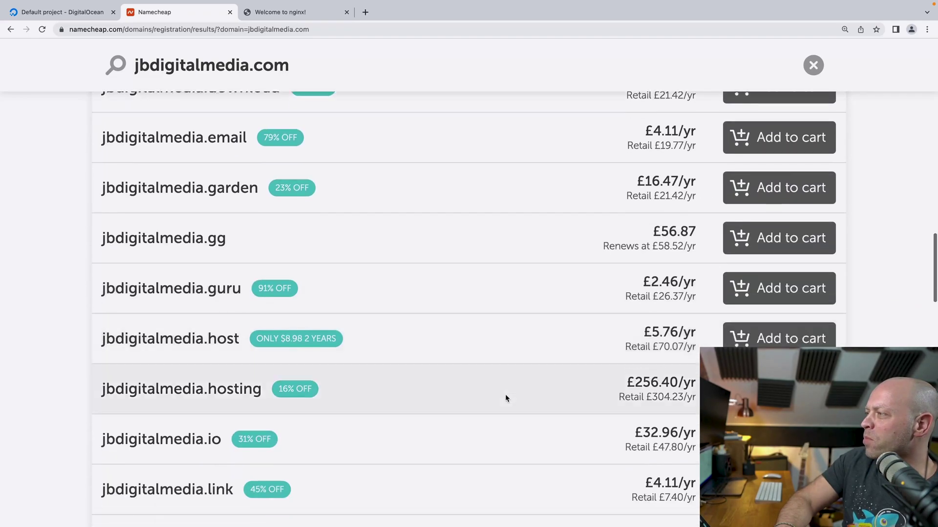
scroll(506, 398, "down", 3)
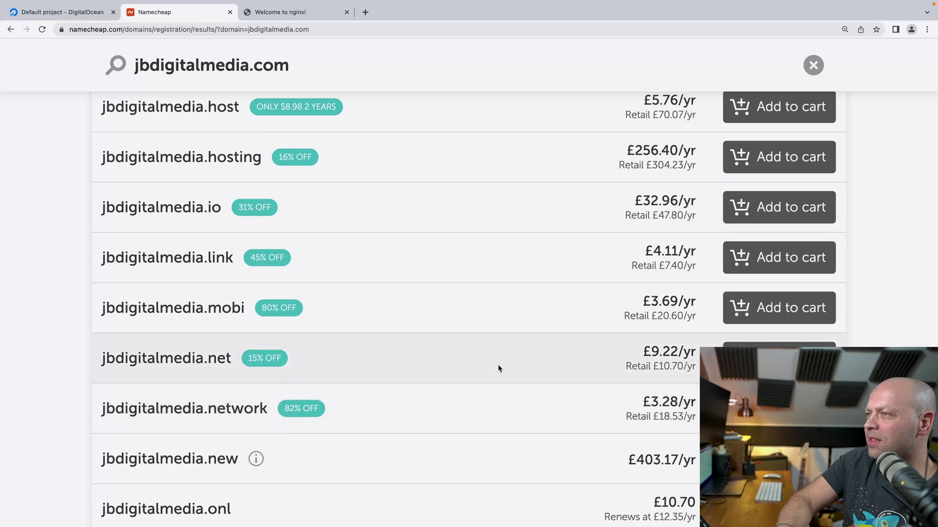
scroll(498, 428, "down", 1)
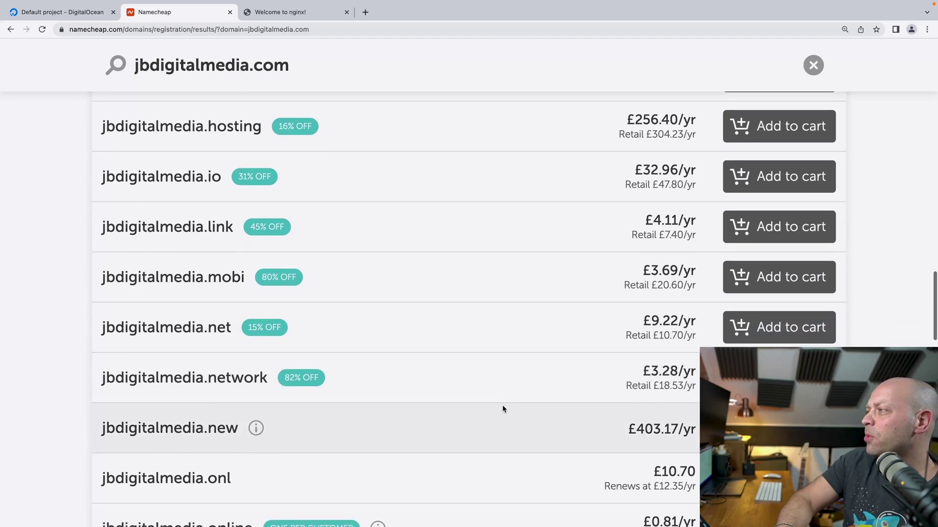
scroll(508, 390, "up", 1)
scroll(509, 388, "up", 2)
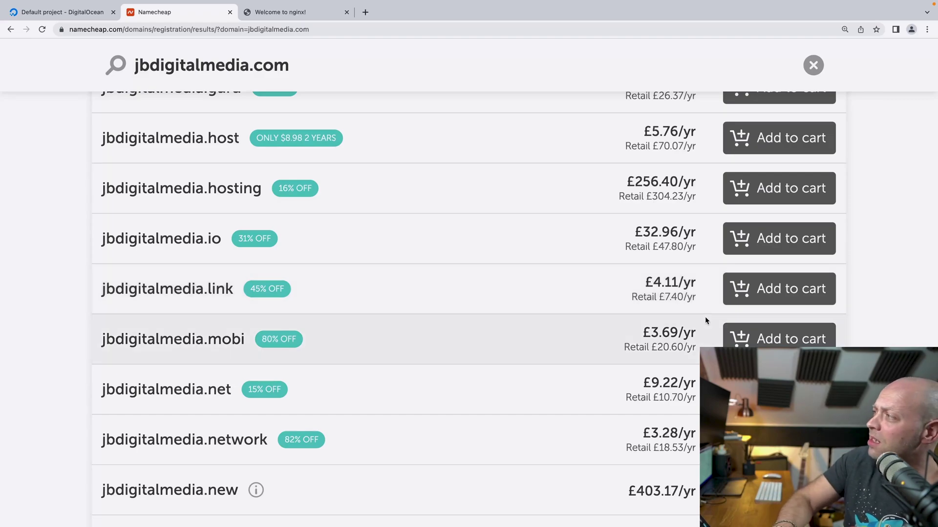
left_click(785, 295)
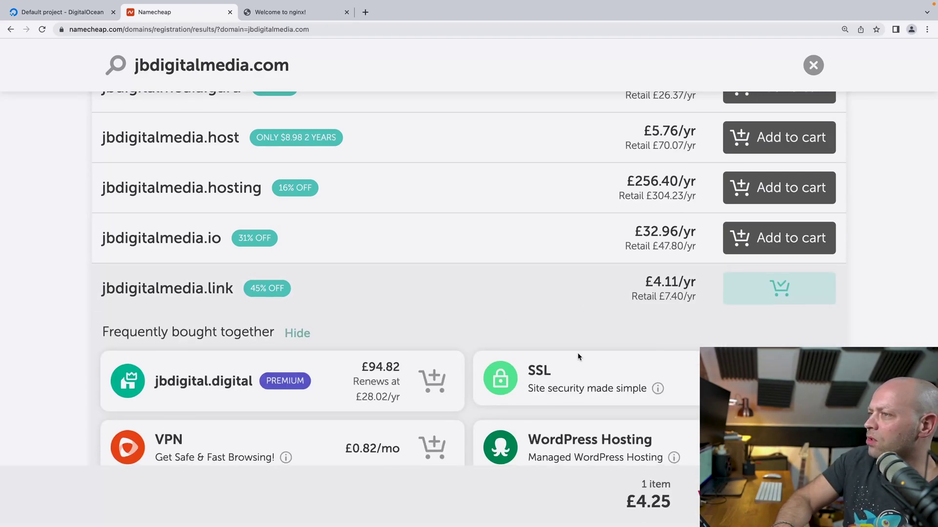
- Review the add-ons offered with jbdigitalmedia.link and continue to the shopping cart without adding any
scroll(577, 353, "down", 5)
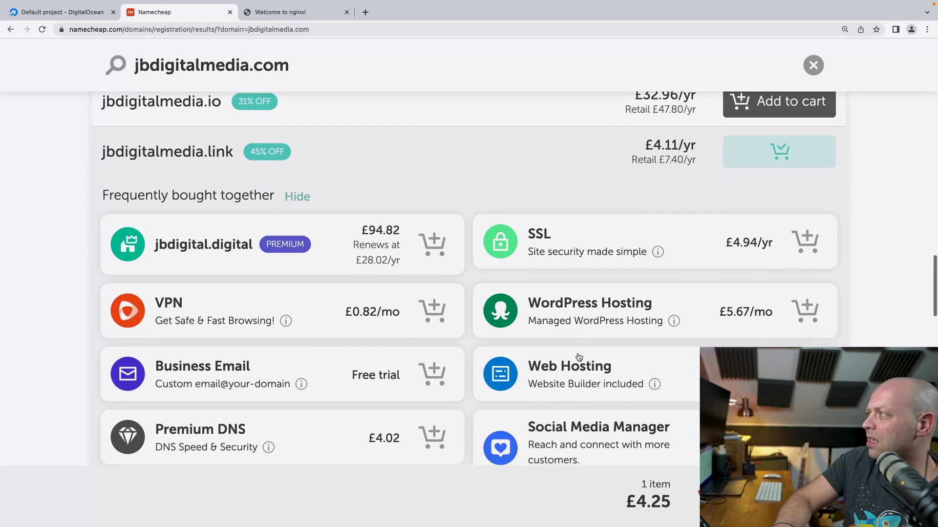
scroll(578, 357, "up", 3)
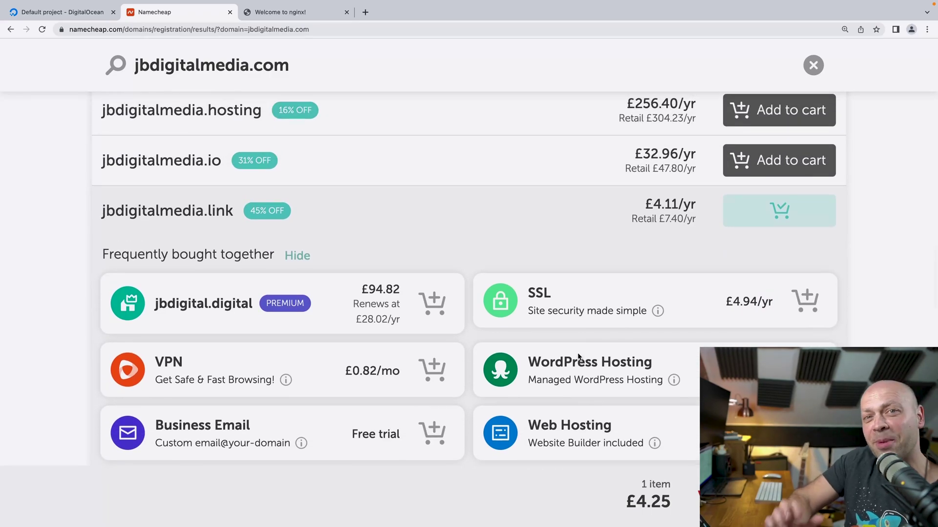
scroll(533, 251, "down", 3)
scroll(552, 343, "down", 2)
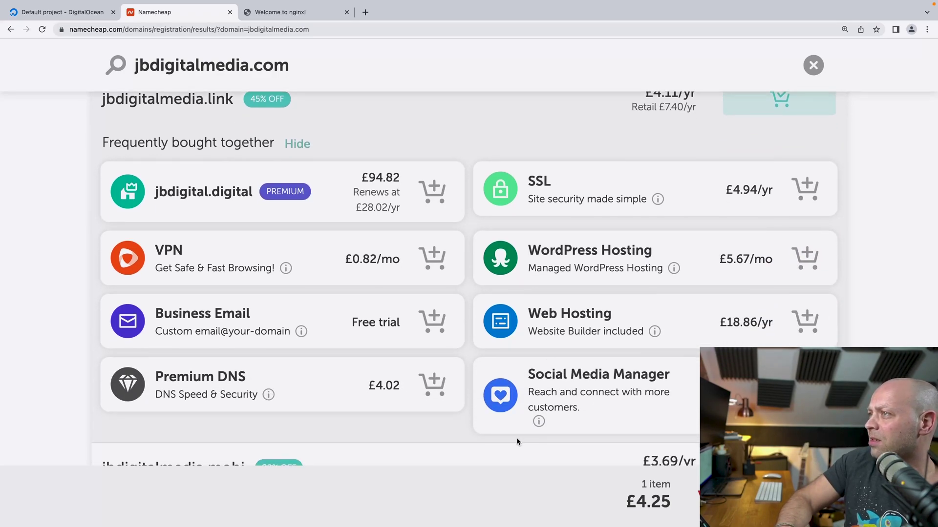
scroll(517, 437, "down", 1)
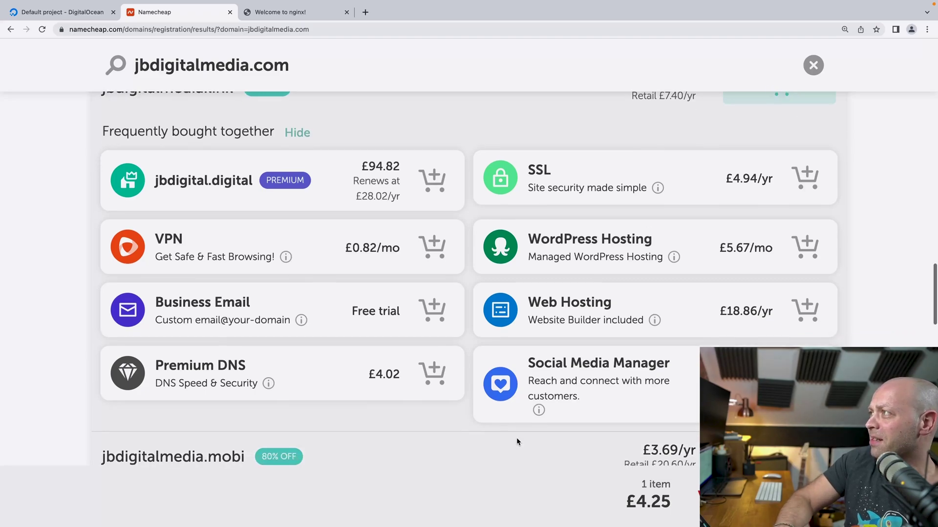
scroll(517, 438, "up", 3)
scroll(517, 437, "up", 1)
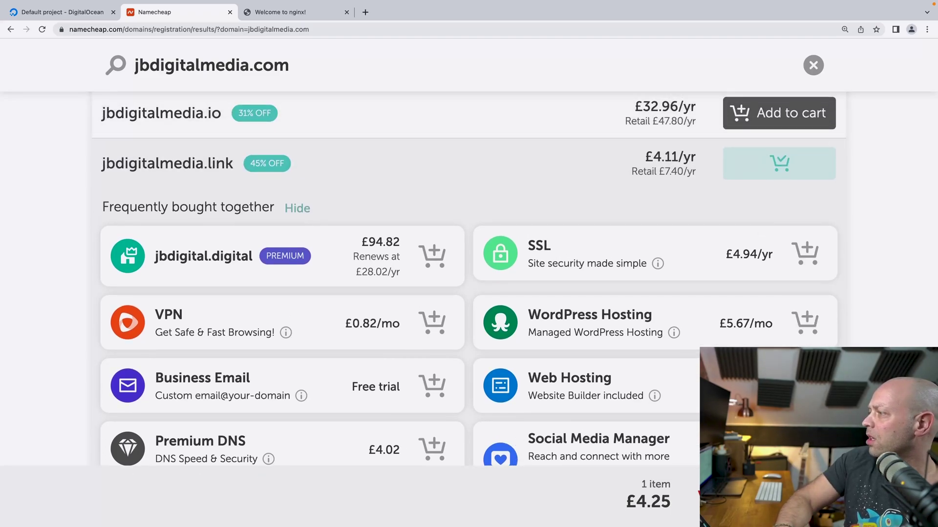
left_click(762, 498)
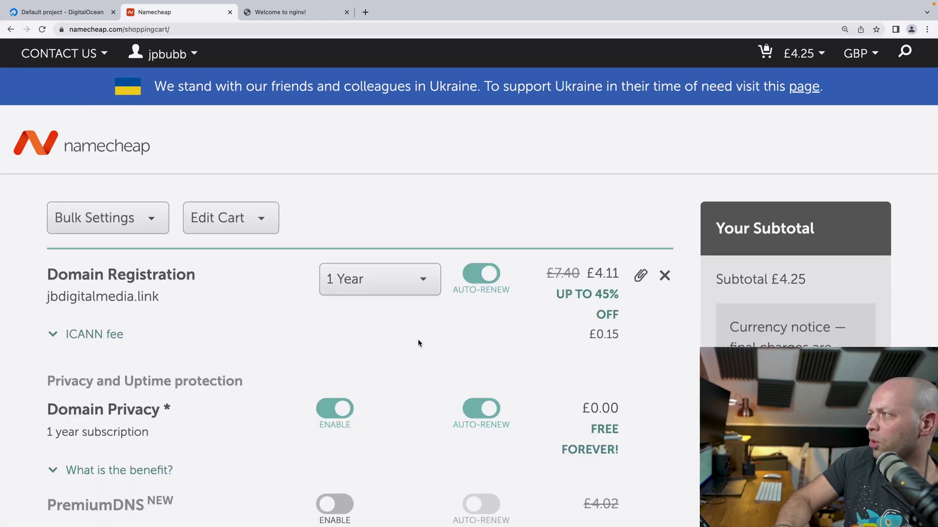
- Set the jbdigitalmedia.link registration period to 2 years and review the remaining cart options
scroll(418, 343, "down", 3)
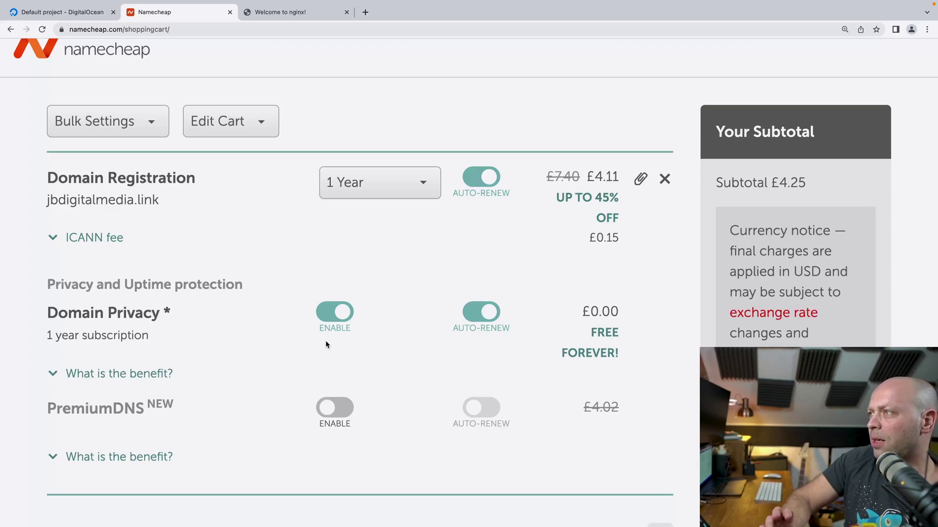
left_click(418, 184)
left_click(385, 252)
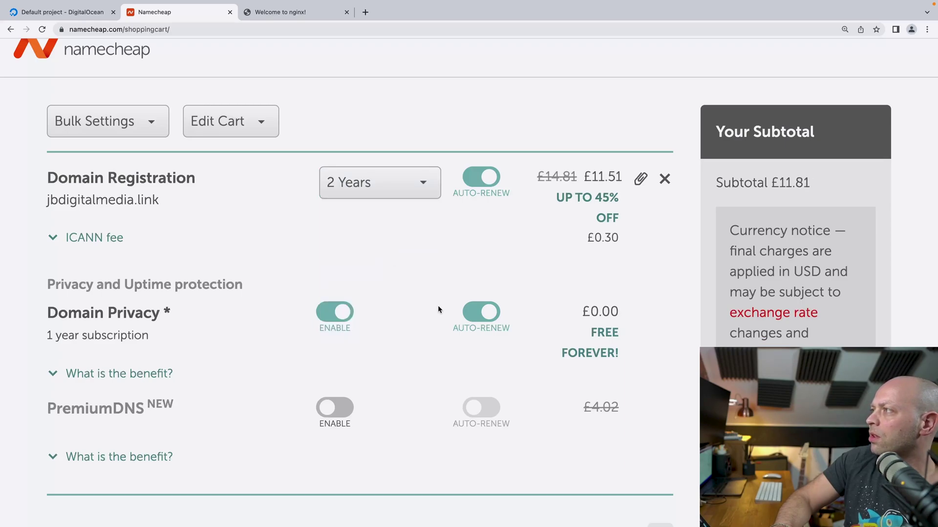
scroll(432, 342, "down", 4)
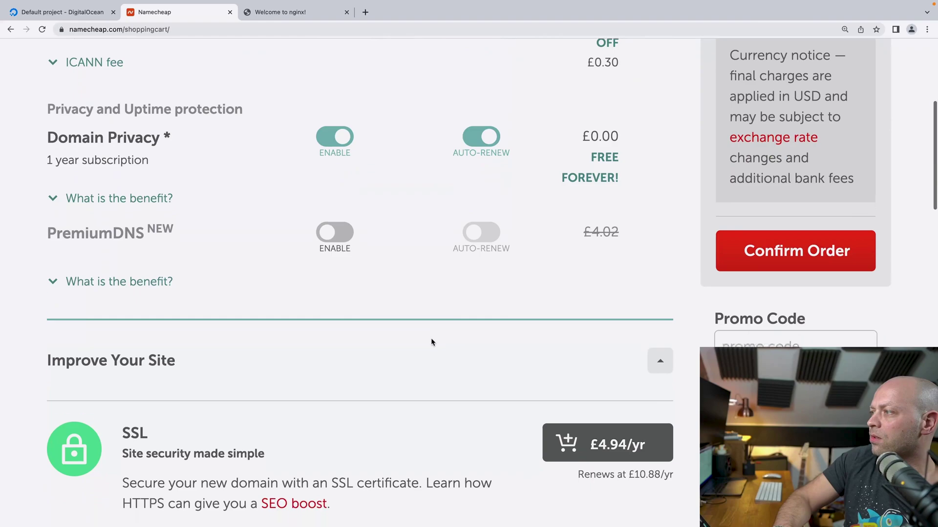
scroll(432, 341, "down", 4)
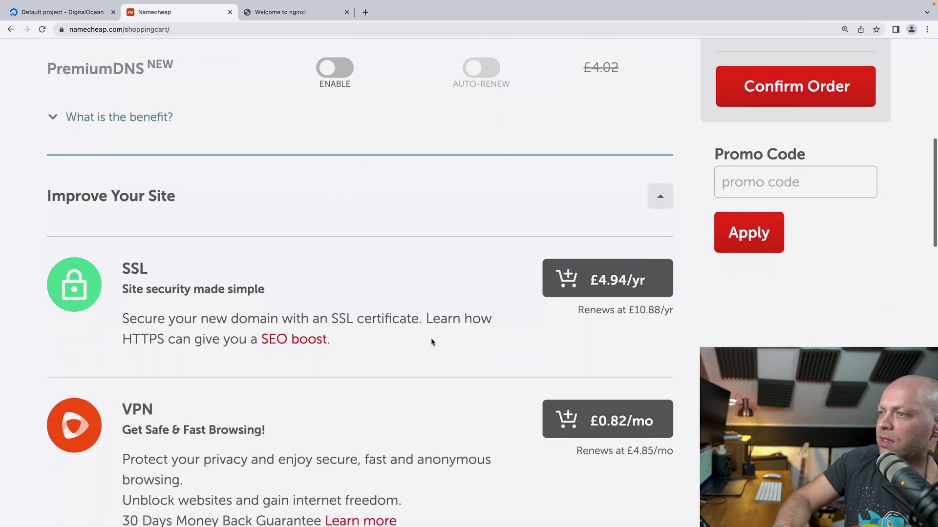
- Review the optional site add-ons in the shopping cart, including SSL, VPN, WordPress Hosting and Business Email, then recheck the domain registration
scroll(431, 341, "down", 3)
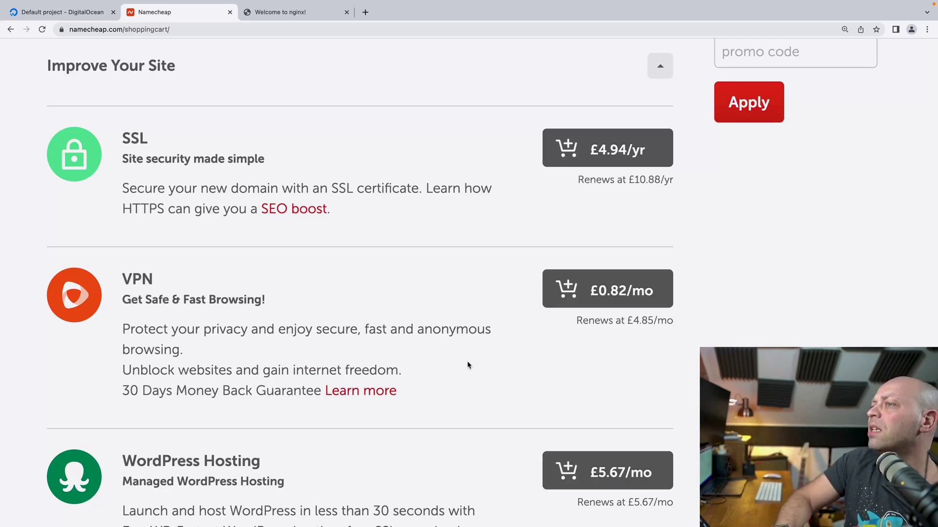
scroll(467, 366, "down", 7)
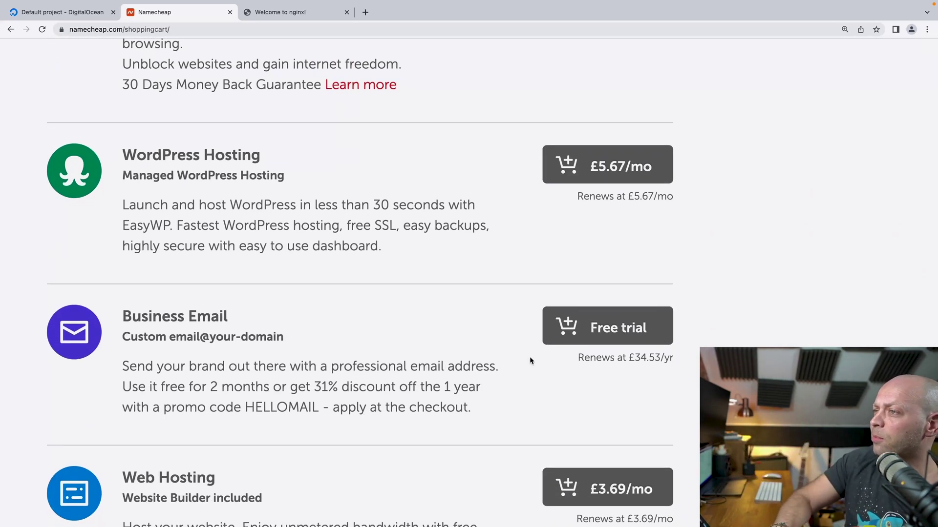
scroll(545, 351, "up", 20)
scroll(545, 351, "down", 1)
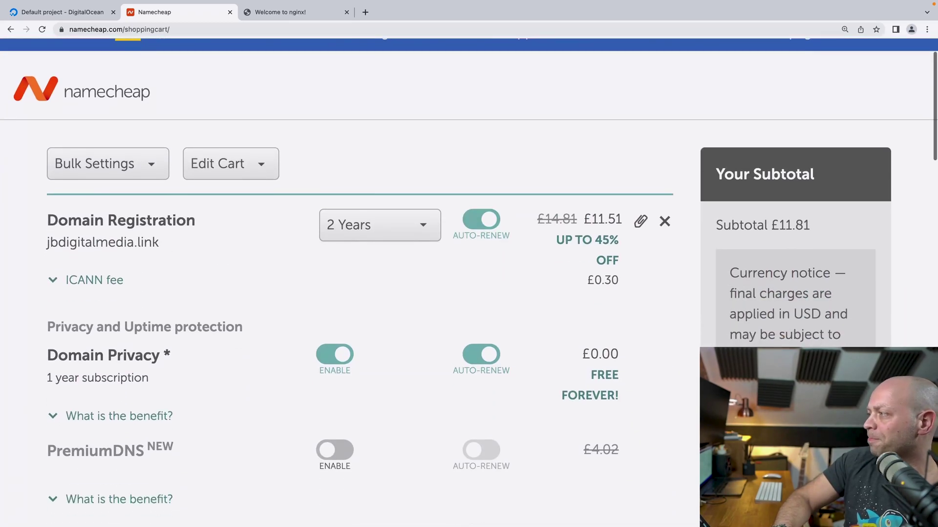
scroll(469, 276, "down", 1)
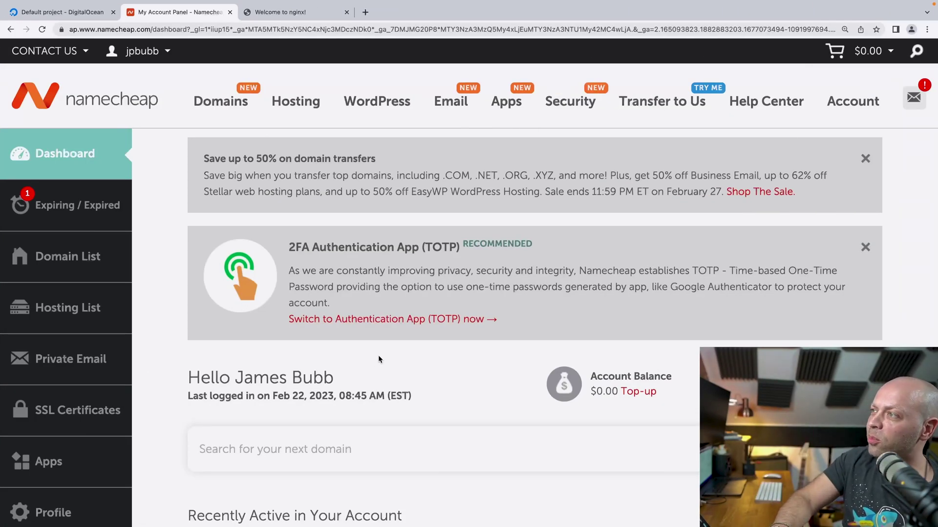
- Open the management details of jbdigitalmedia.link from the recently active domains in the Namecheap account
scroll(430, 404, "down", 5)
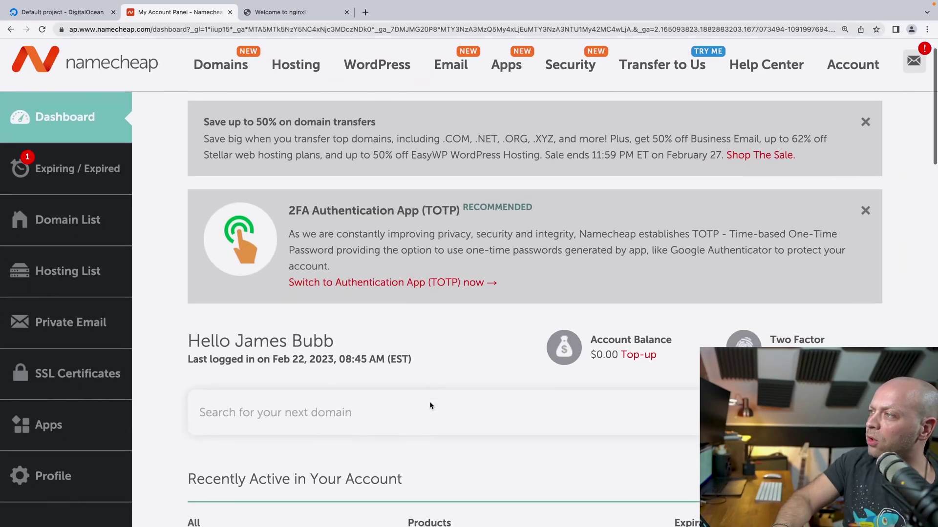
scroll(430, 405, "down", 4)
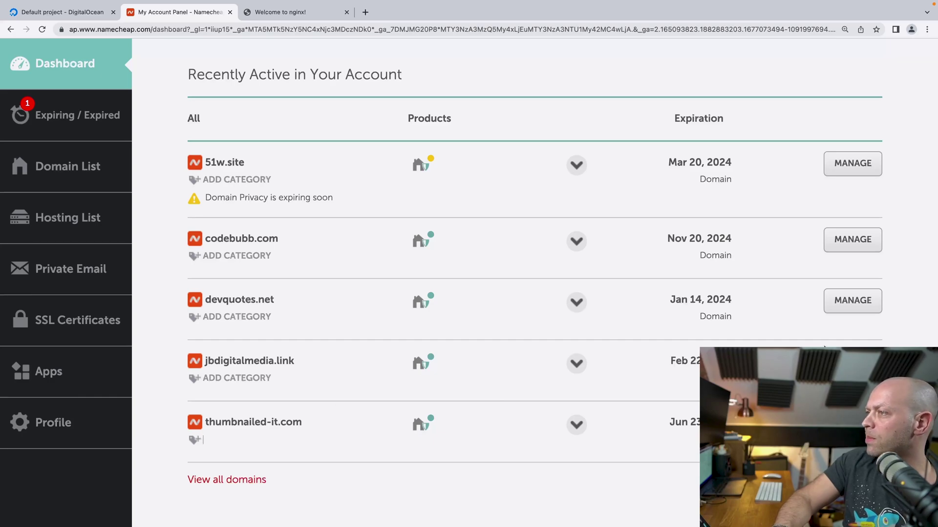
left_click(578, 325)
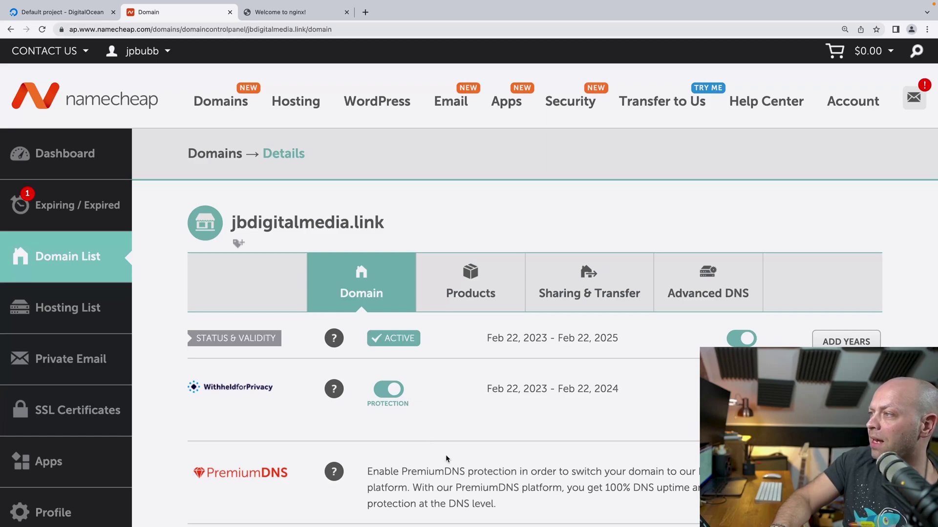
scroll(445, 458, "down", 1)
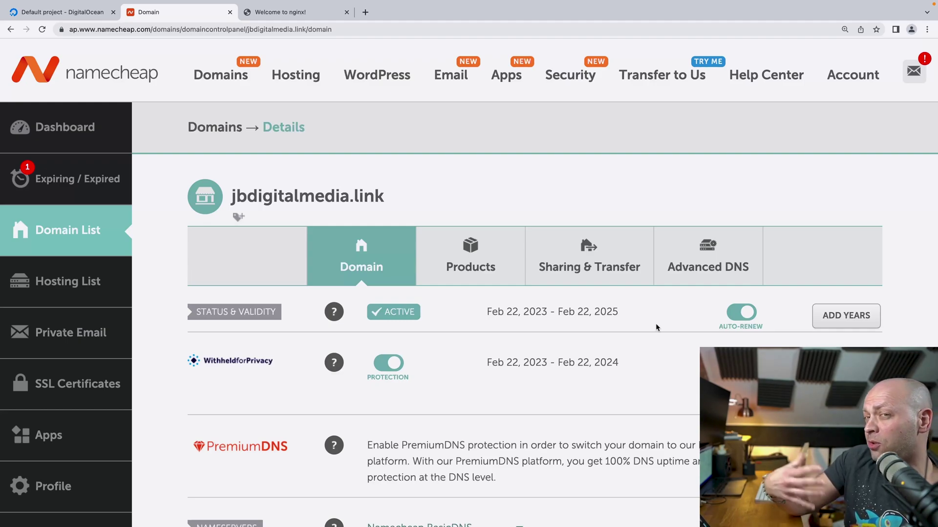
- Delete the default www CNAME record and the @ URL redirect record from the advanced DNS settings of jbdigitalmedia.link
left_click(710, 265)
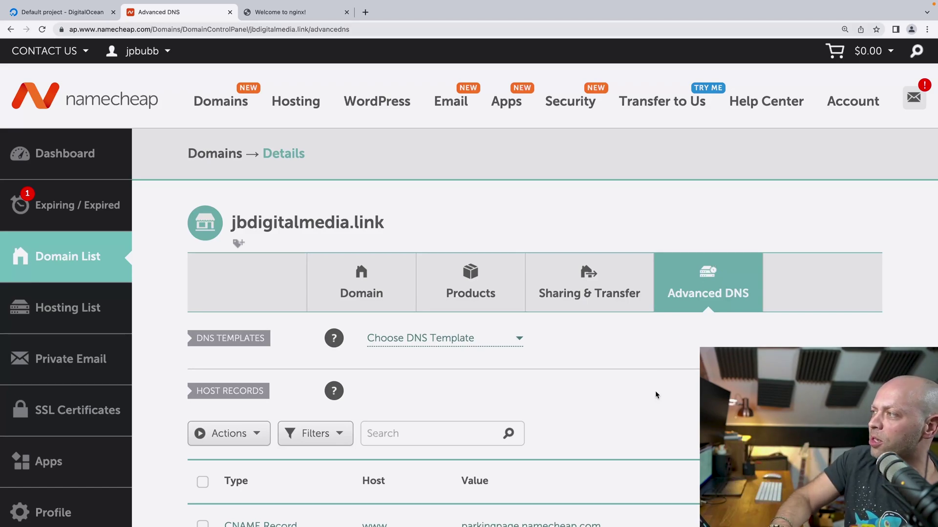
scroll(634, 423, "down", 1)
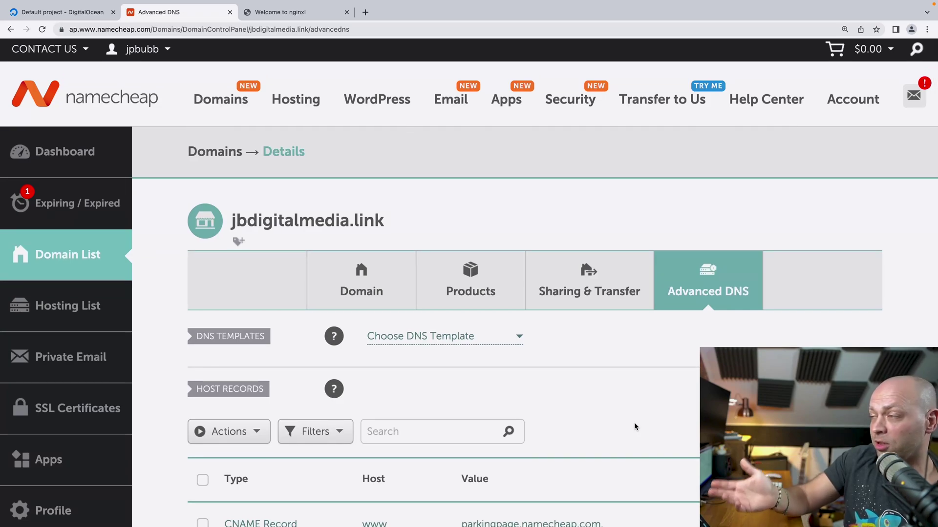
scroll(634, 423, "down", 4)
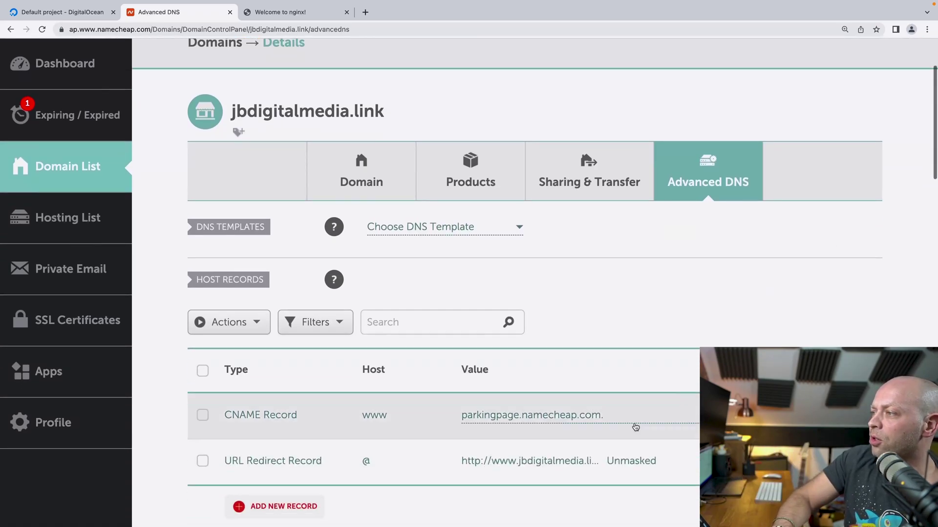
scroll(633, 425, "down", 1)
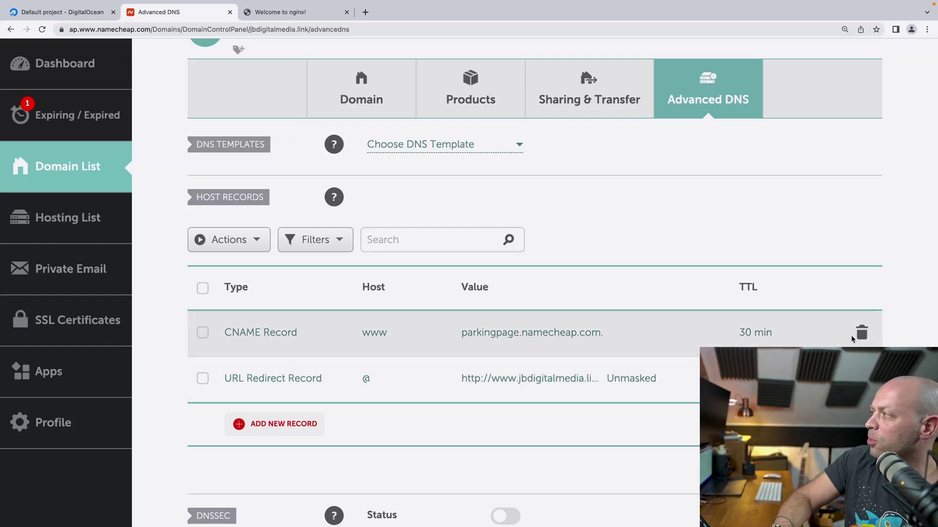
left_click(862, 332)
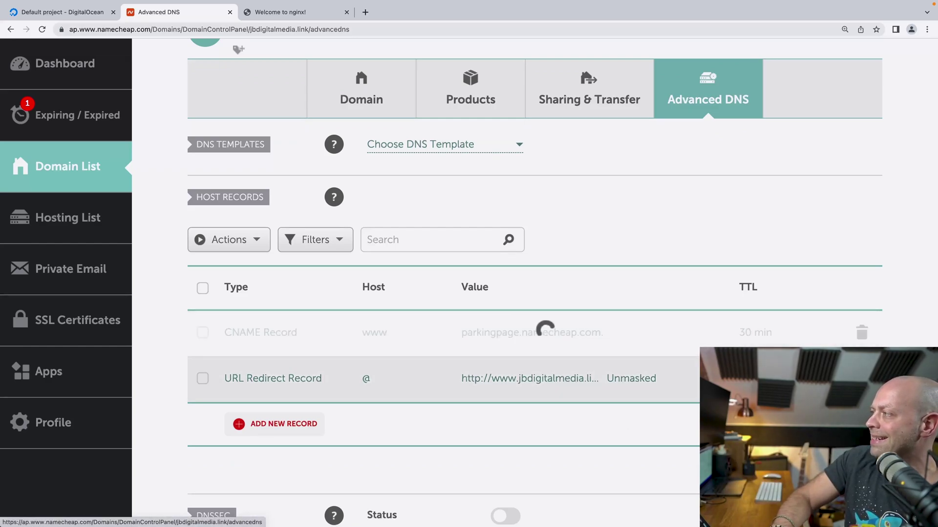
left_click(861, 332)
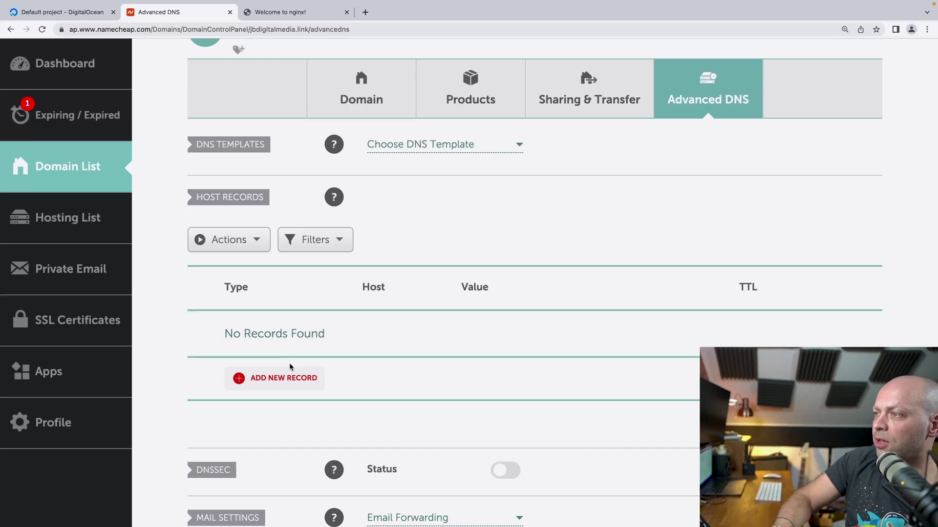
- Start a new host record of type A Record with www as its host
left_click(282, 379)
scroll(297, 260, "down", 1)
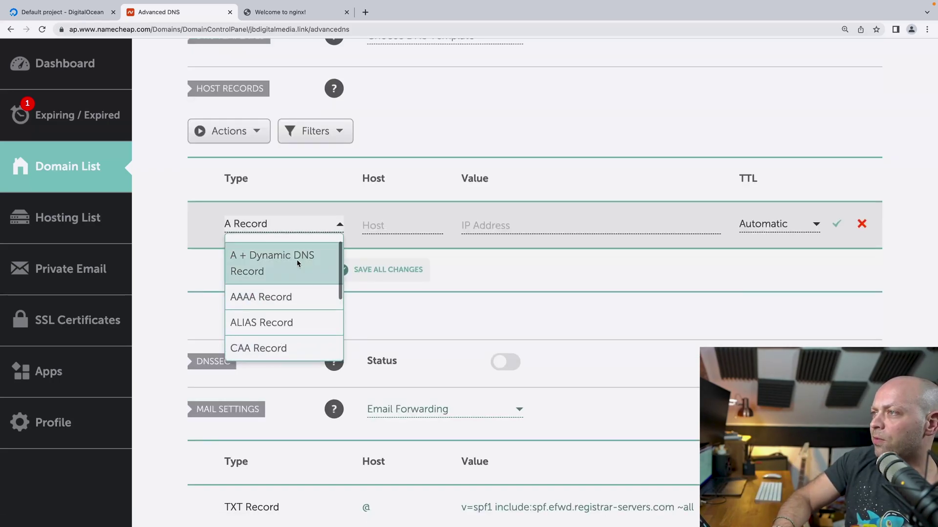
scroll(295, 268, "up", 1)
scroll(296, 268, "up", 1)
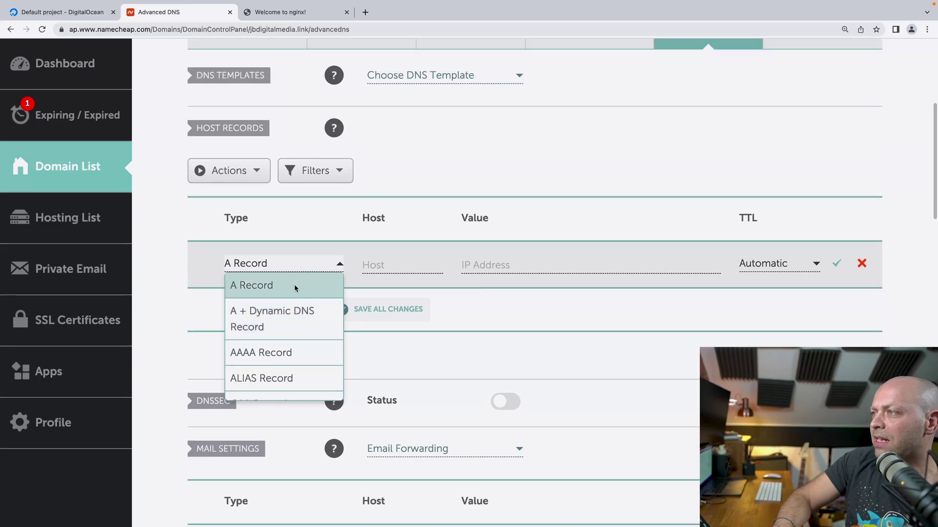
left_click(295, 286)
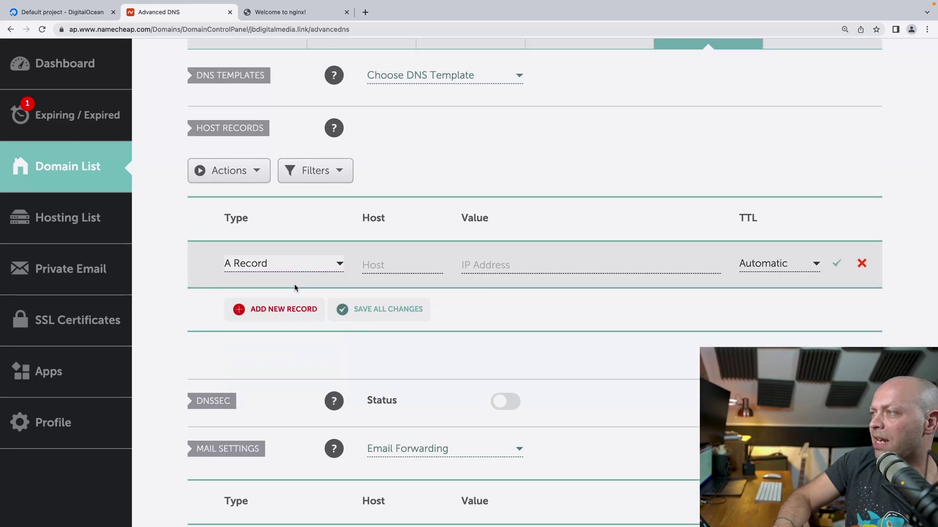
left_click(409, 270)
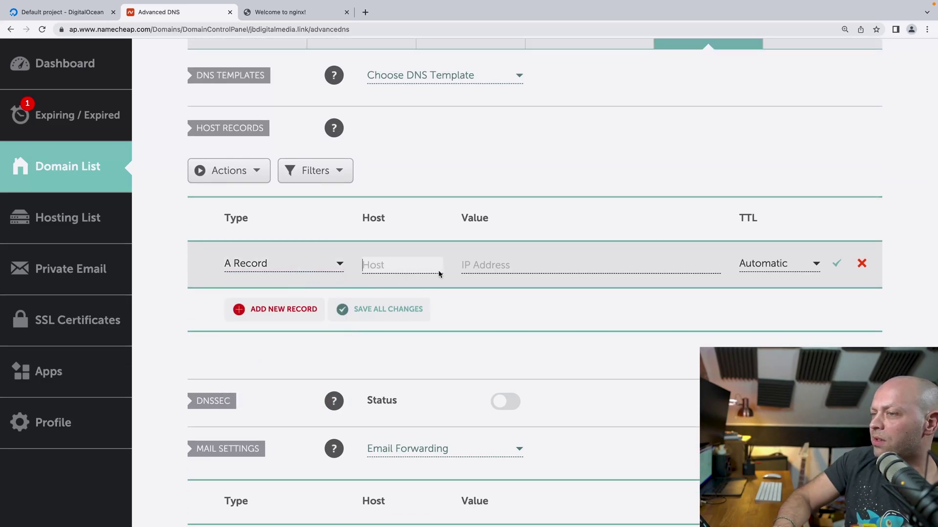
type("www")
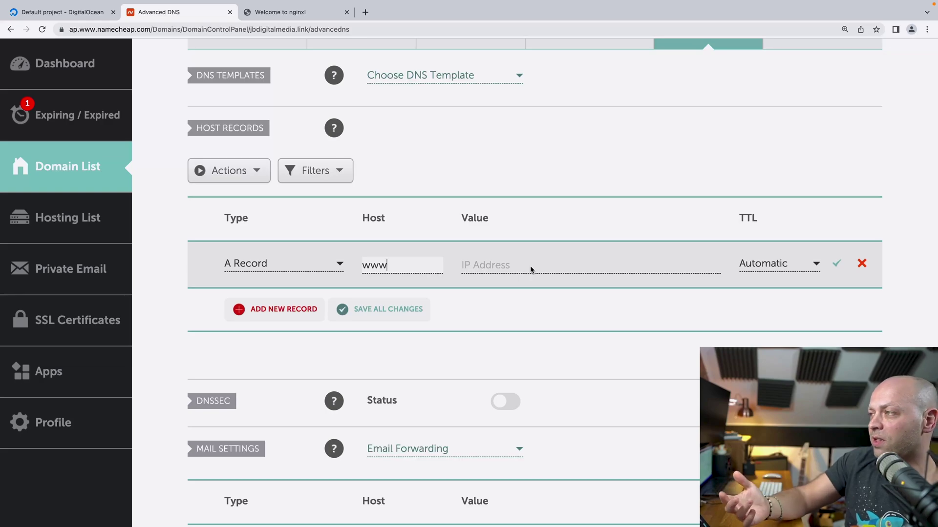
- Copy the Droplet's IP address from DigitalOcean, enter 144.126.206.103 as the www record's value in Namecheap and save the record
left_click(307, 19)
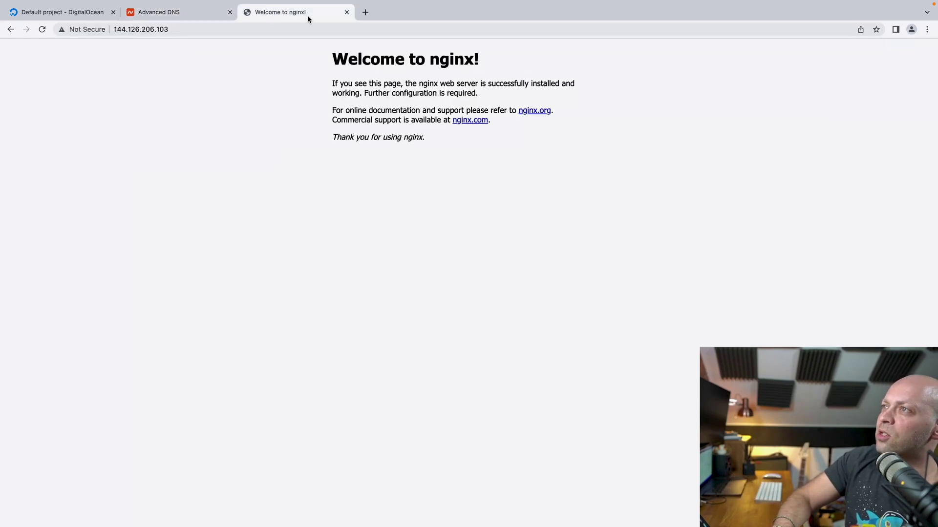
left_click(78, 18)
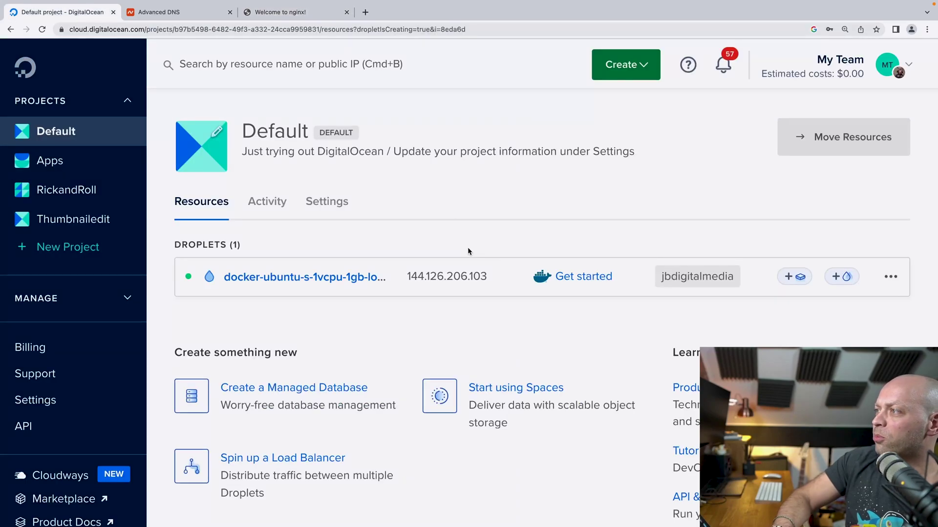
mouse_move(484, 283)
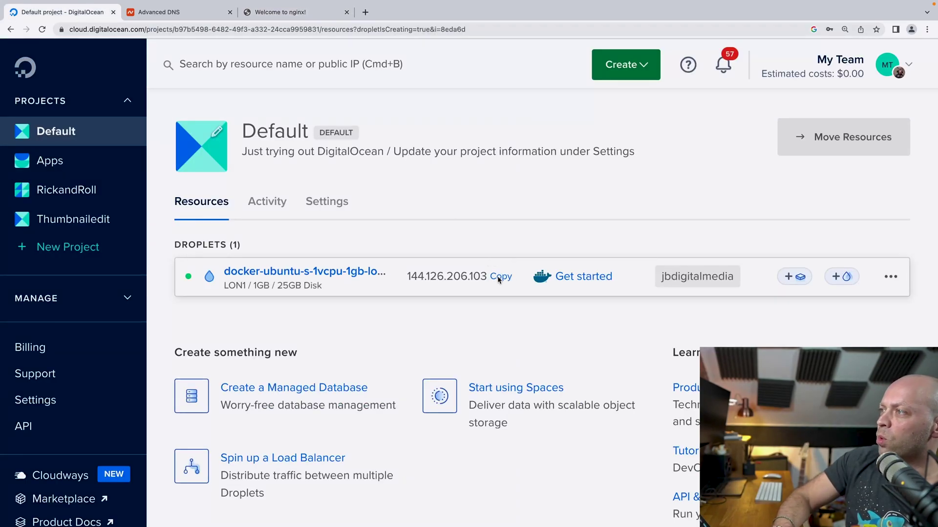
left_click(154, 12)
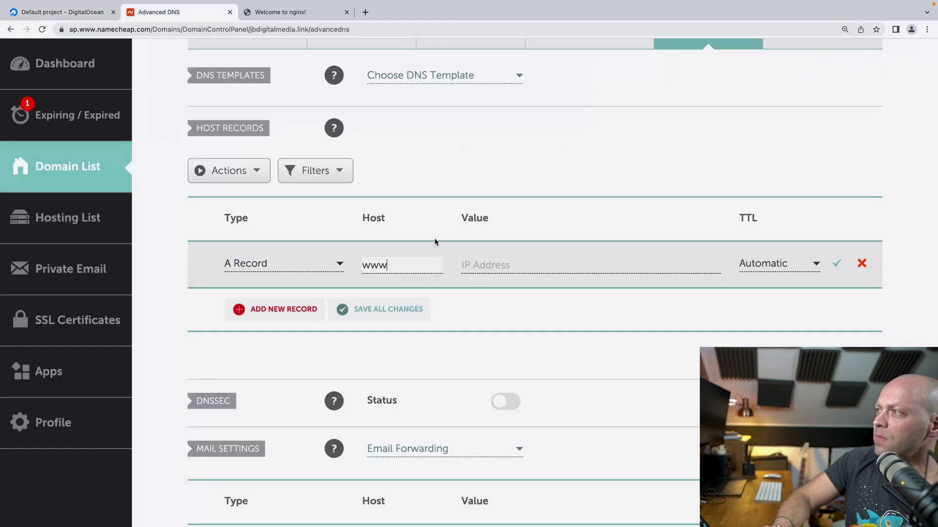
left_click(516, 268)
type("144.126.206.103")
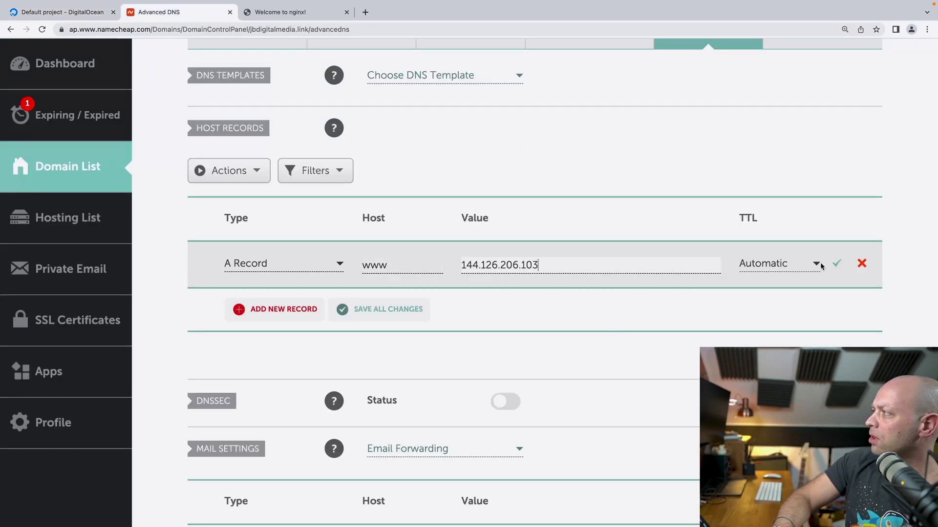
left_click(837, 265)
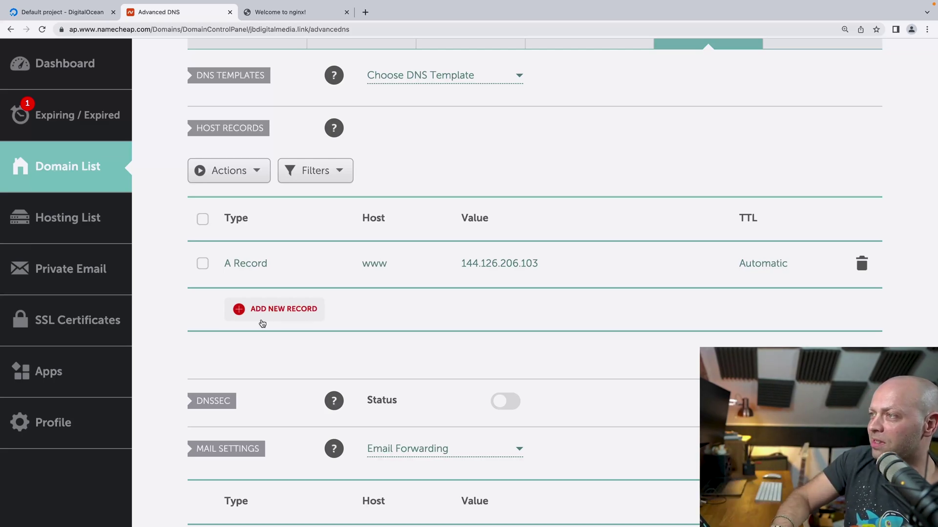
- Add a second A record with the value 144.126.206.103 and try to save it with an empty host
left_click(285, 311)
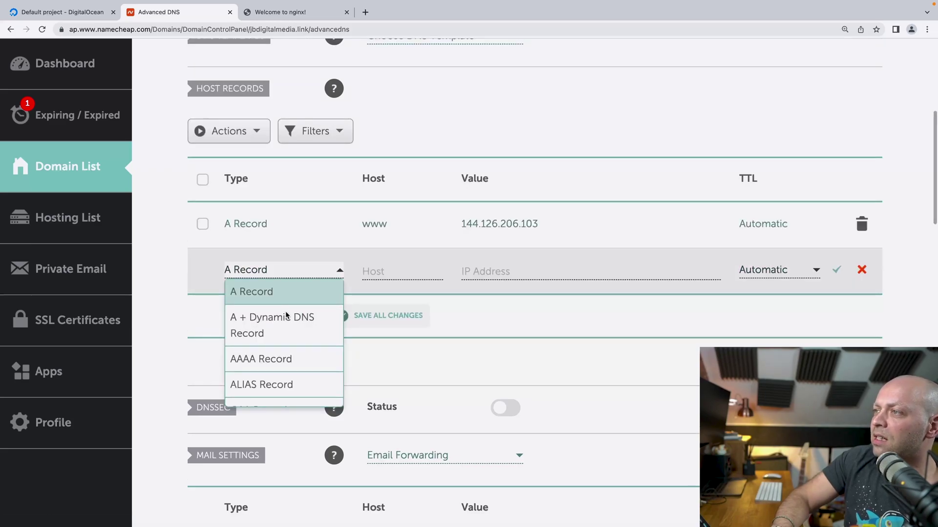
left_click(285, 294)
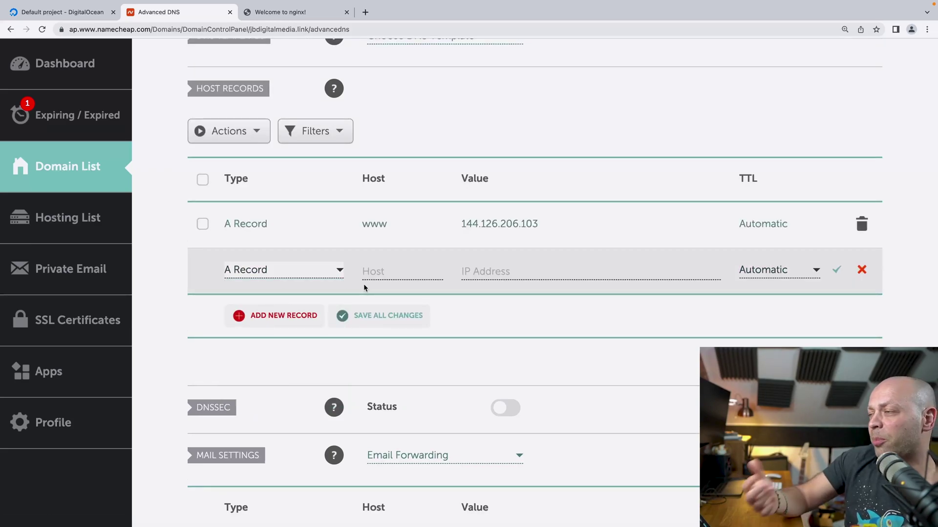
left_click(386, 281)
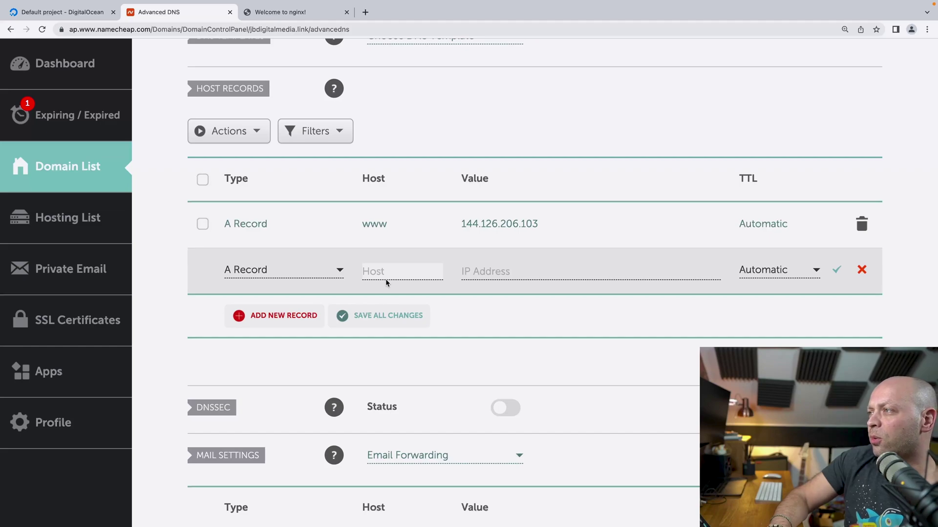
left_click(471, 271)
type("144.126.206.103")
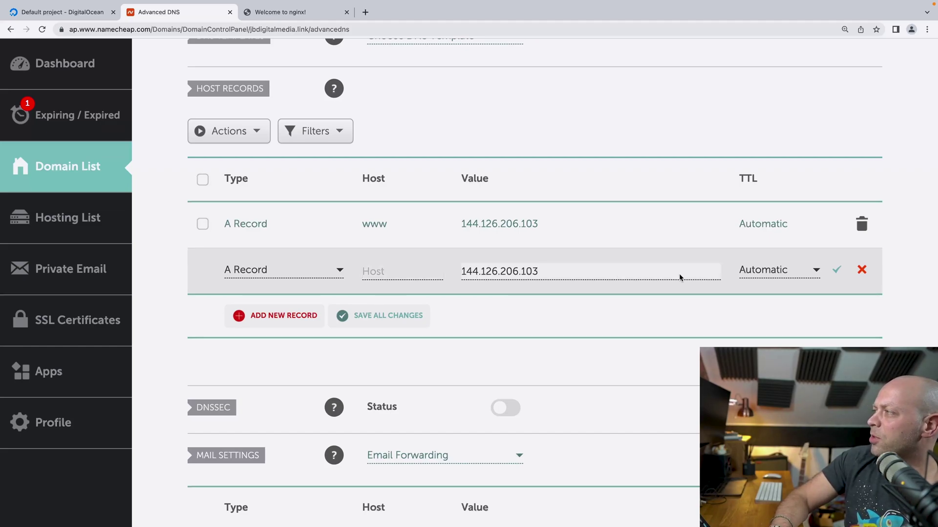
left_click(836, 270)
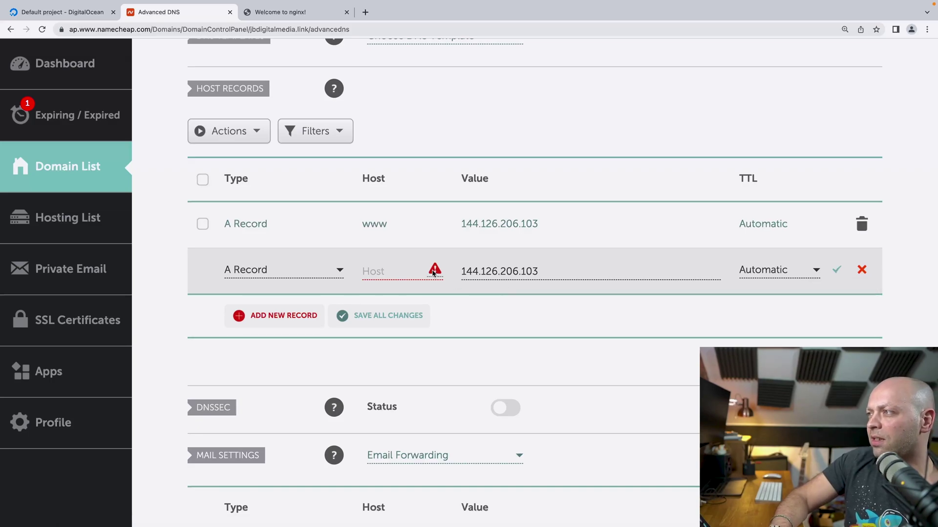
- Set the second A record's host to @ and save the record
mouse_move(432, 273)
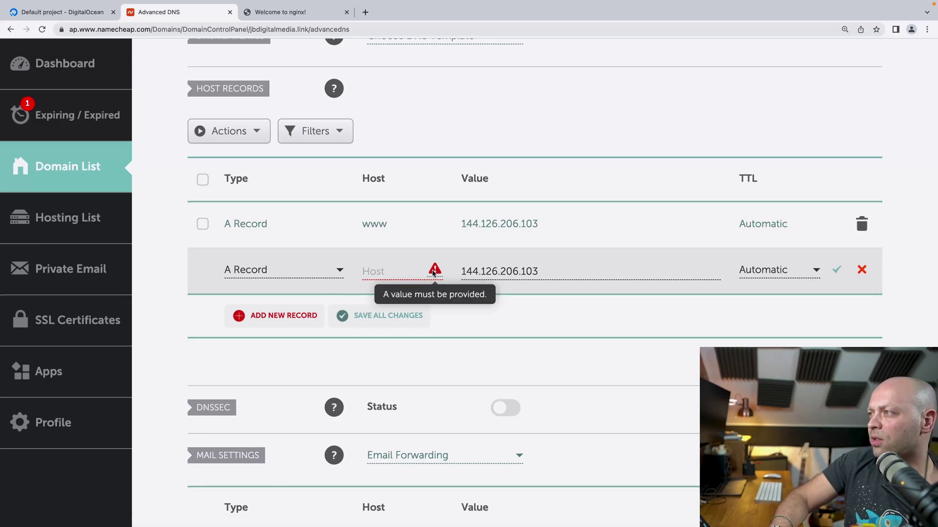
left_click(404, 271)
type("@")
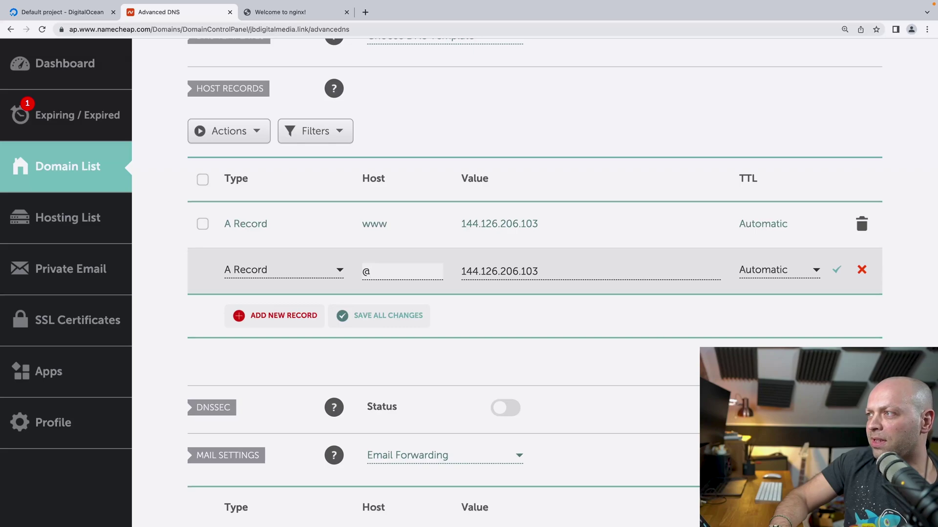
left_click(470, 308)
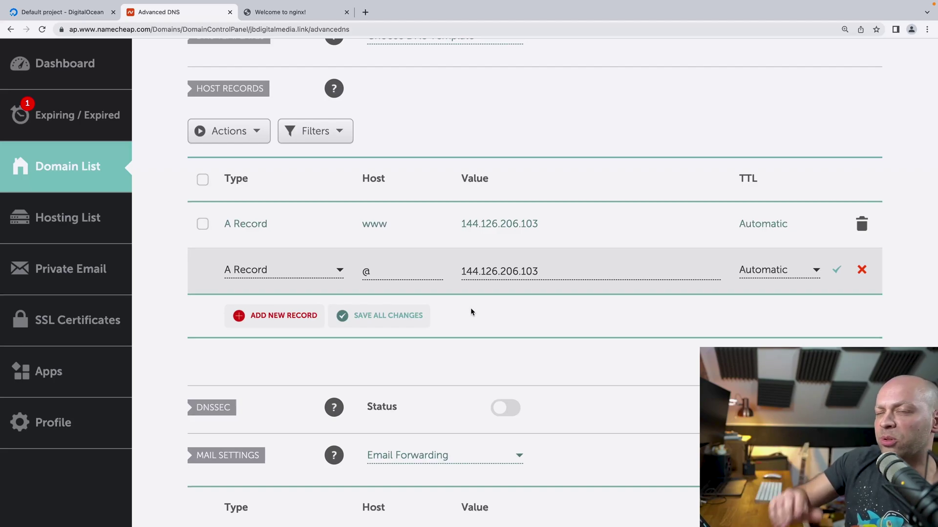
left_click(837, 272)
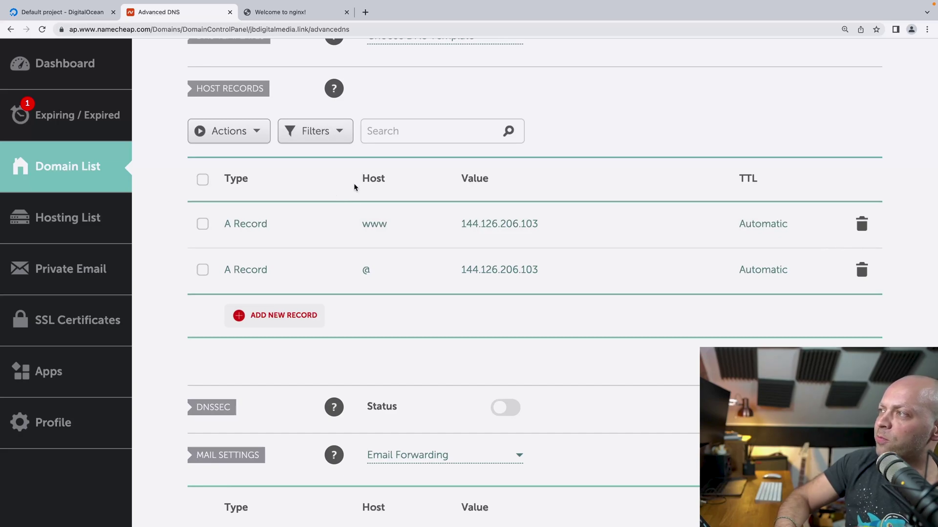
scroll(359, 227, "up", 1)
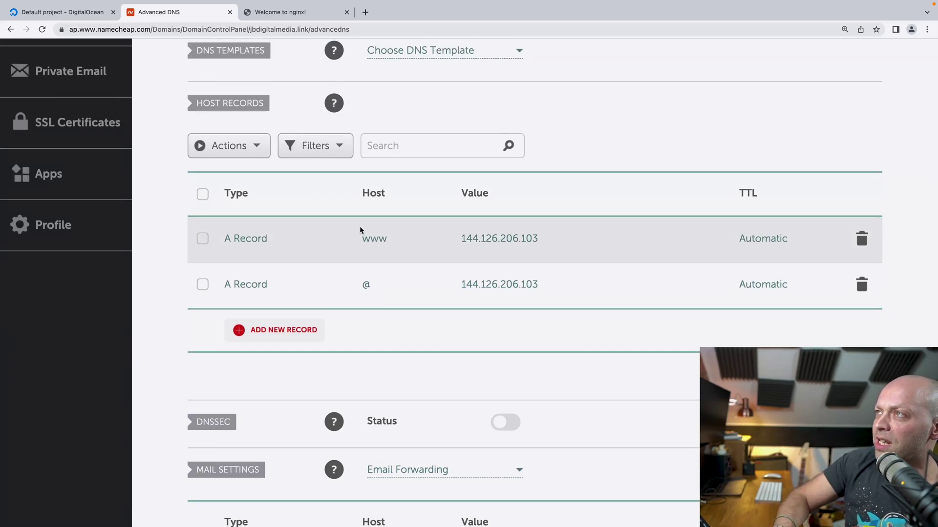
- Copy the domain name jbdigitalmedia.link from the heading of its Namecheap Advanced DNS page
scroll(312, 237, "up", 3)
scroll(313, 238, "up", 1)
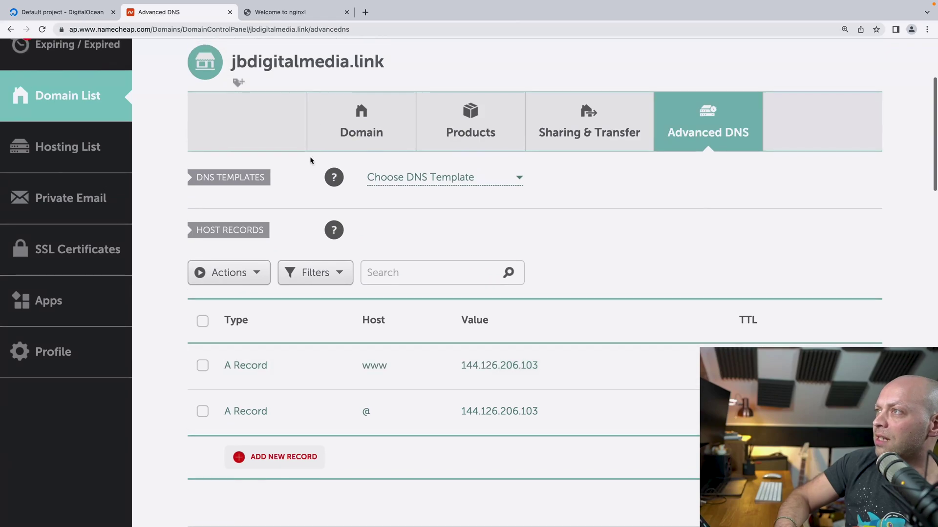
left_click_drag(388, 67, 225, 68)
key("super+c")
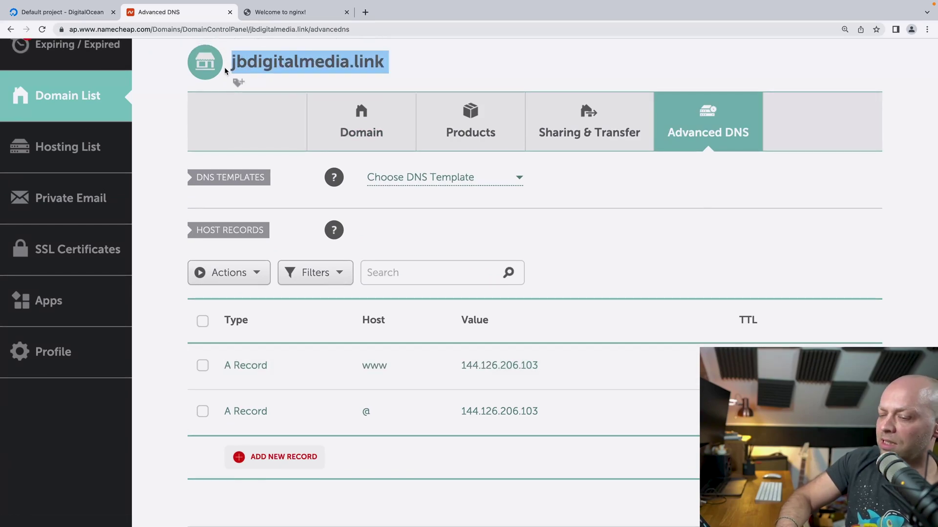
- Open jbdigitalmedia.link in a new browser tab and compare its page with the one served at 144.126.206.103
left_click(277, 12)
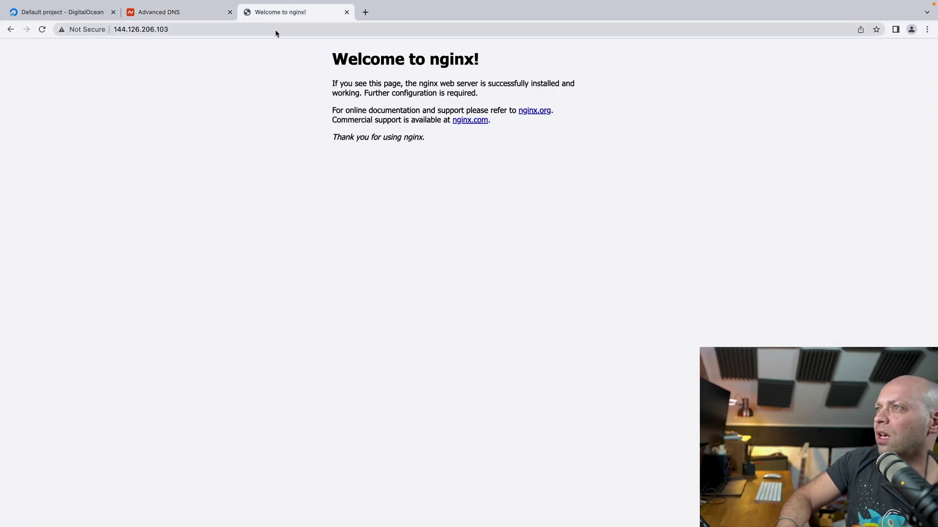
left_click(274, 30)
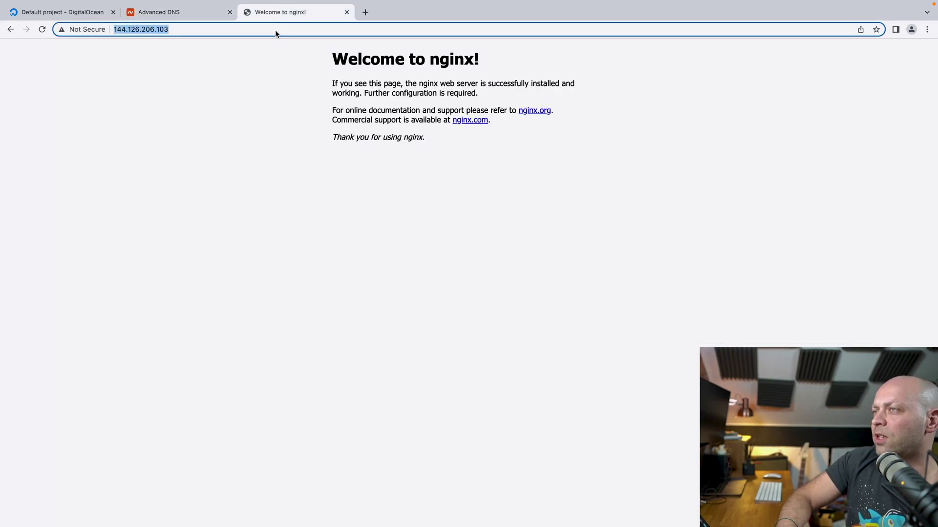
left_click(365, 12)
key("super+v")
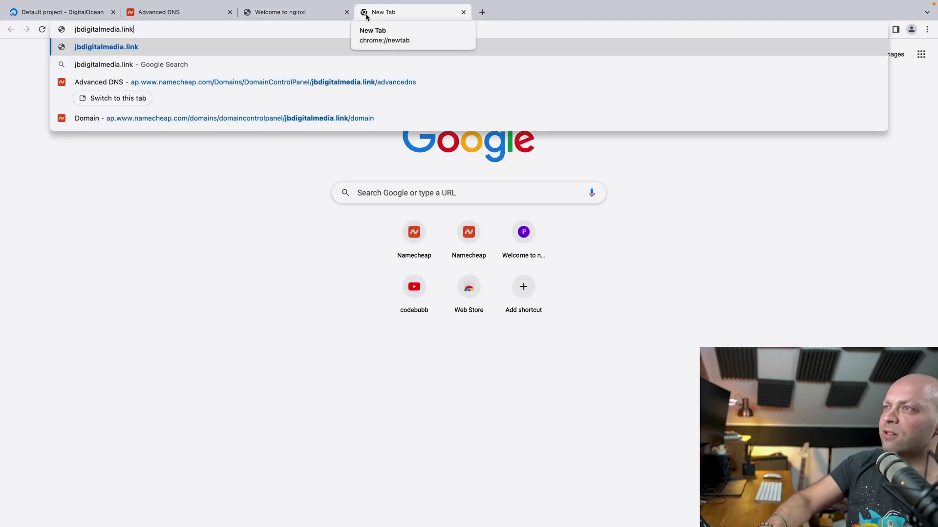
key("Return")
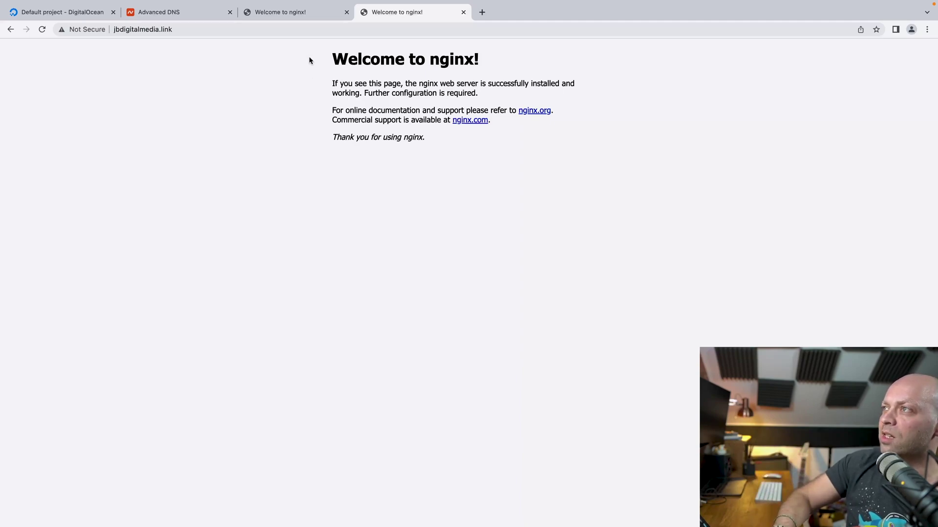
left_click(306, 17)
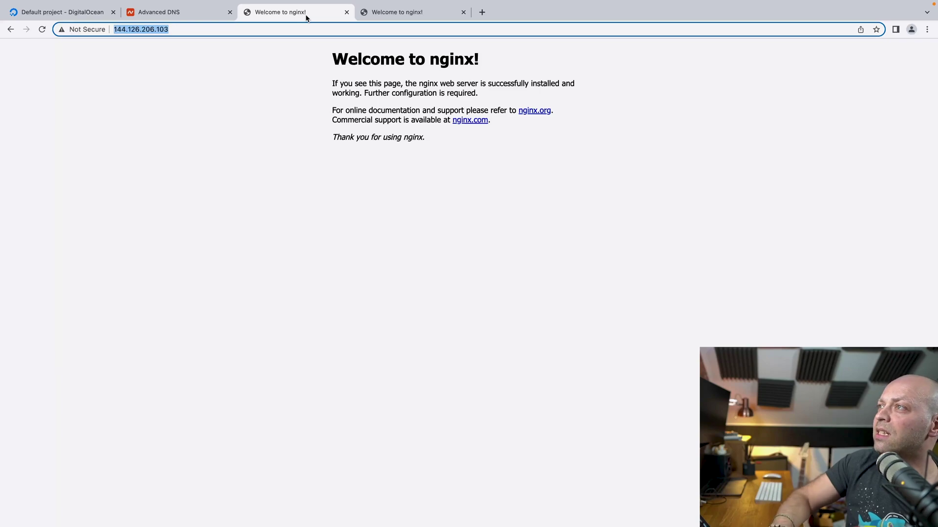
left_click(395, 15)
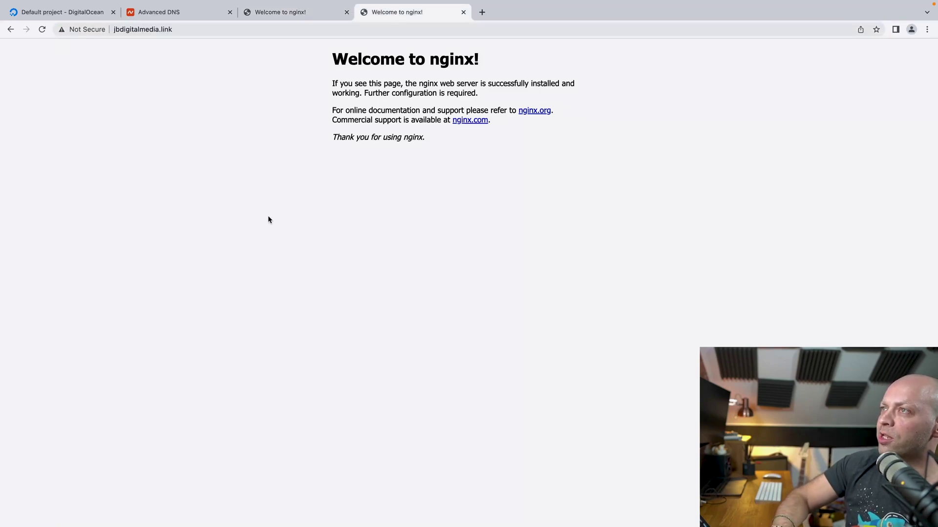